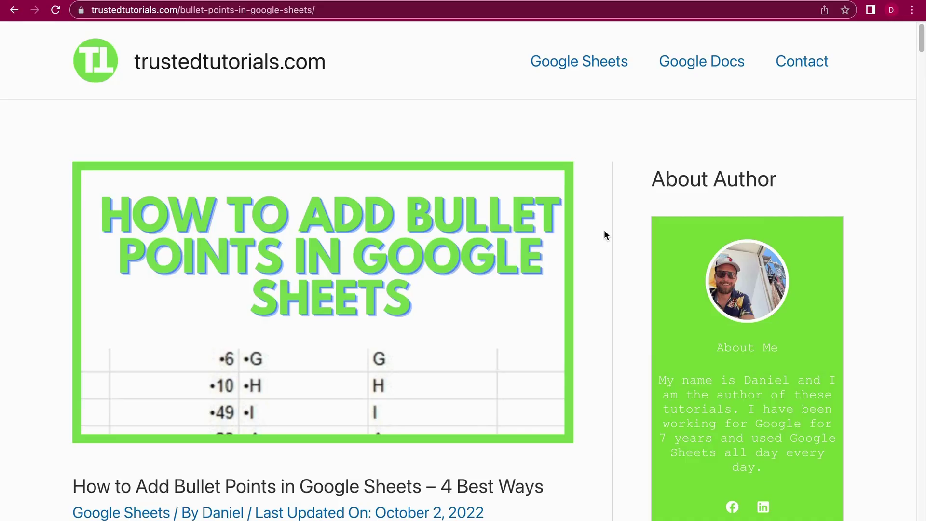
# - Scroll the article down to the 'For Windows' section showing the ALT+7 bullet shortcut
pyautogui.scroll(-10, 604, 230)
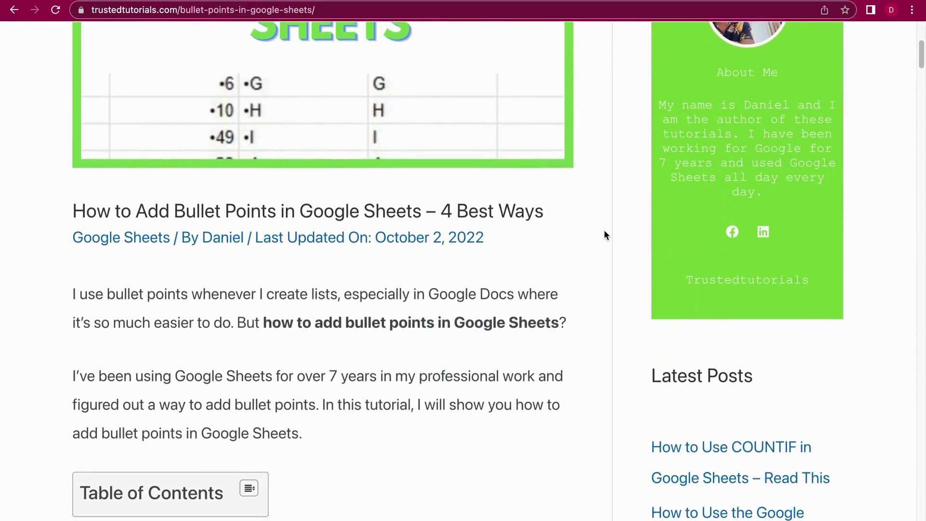
pyautogui.scroll(-10, 604, 230)
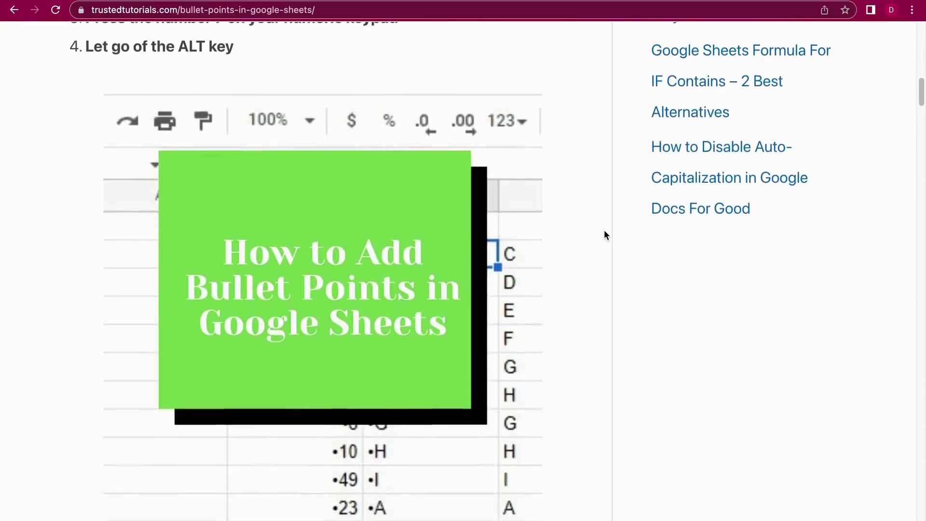
pyautogui.scroll(-10, 604, 236)
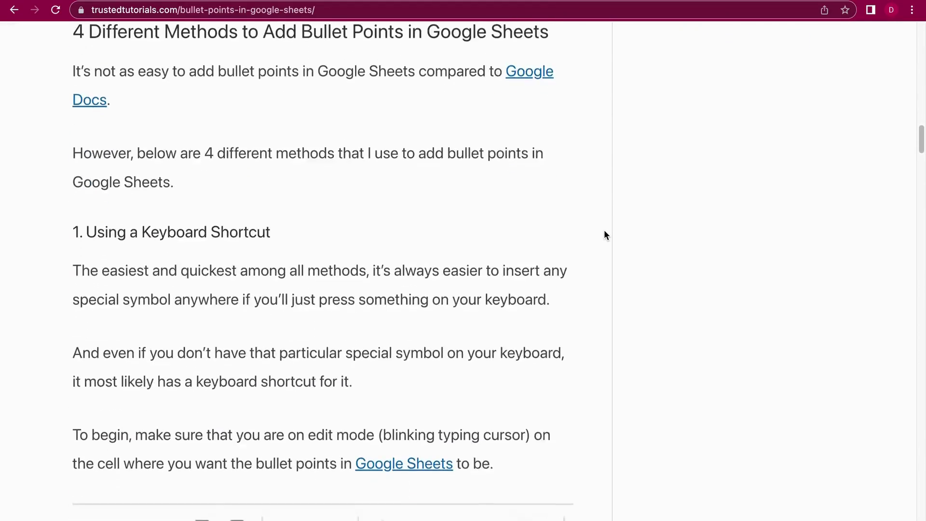
pyautogui.scroll(1, 605, 235)
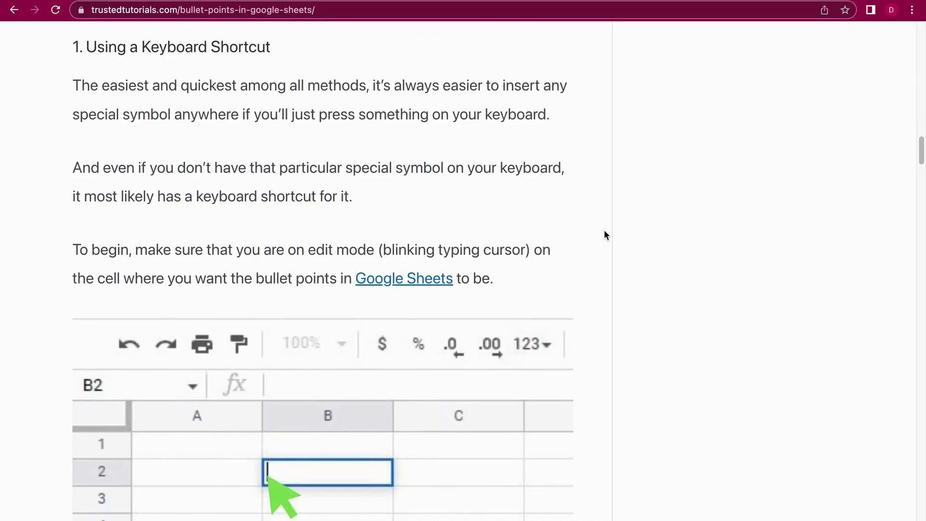
pyautogui.scroll(-8, 605, 235)
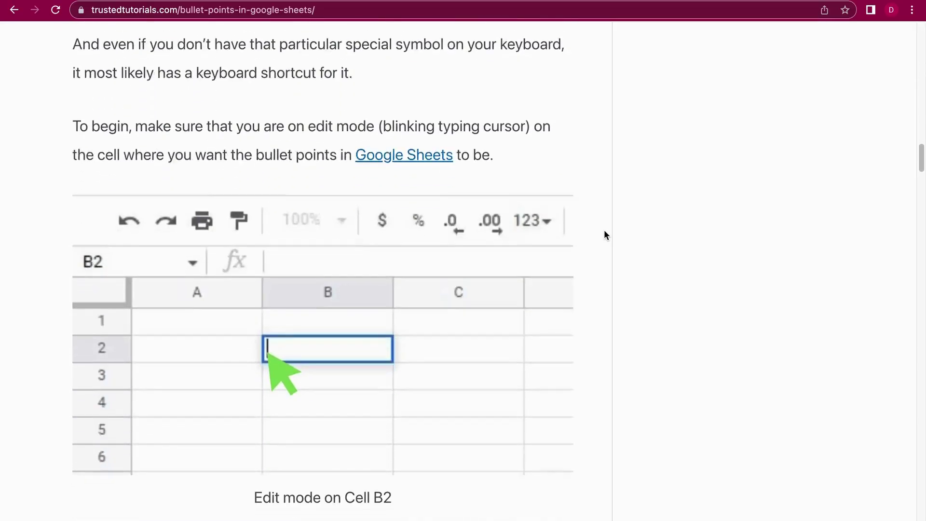
pyautogui.scroll(-1, 606, 235)
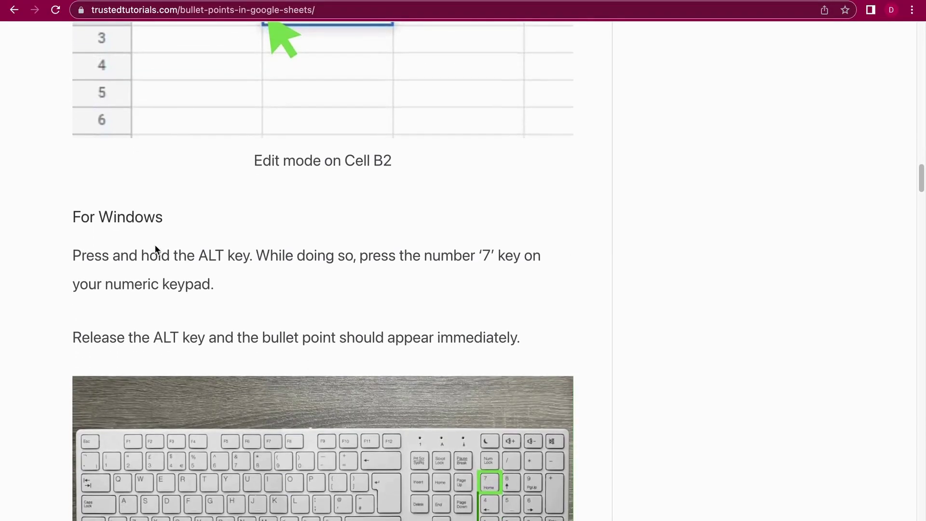
pyautogui.scroll(-1, 156, 249)
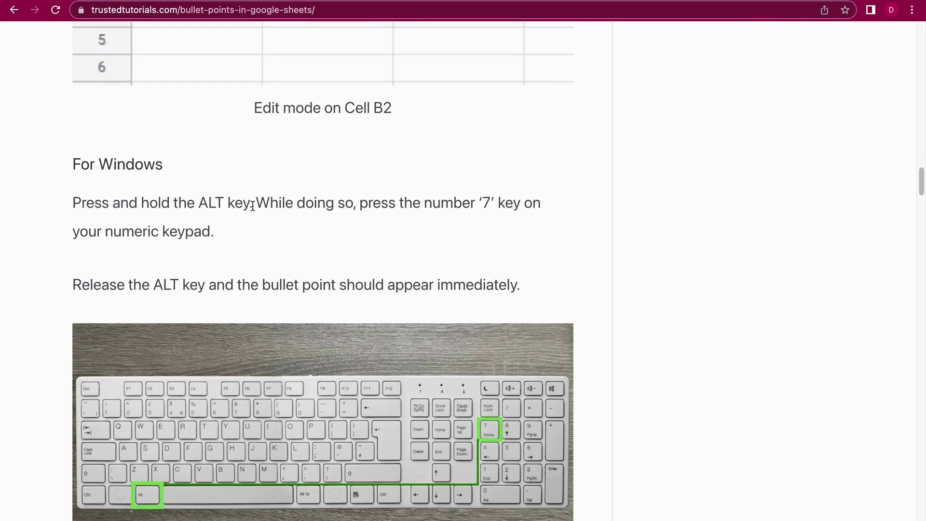
pyautogui.scroll(-1, 304, 227)
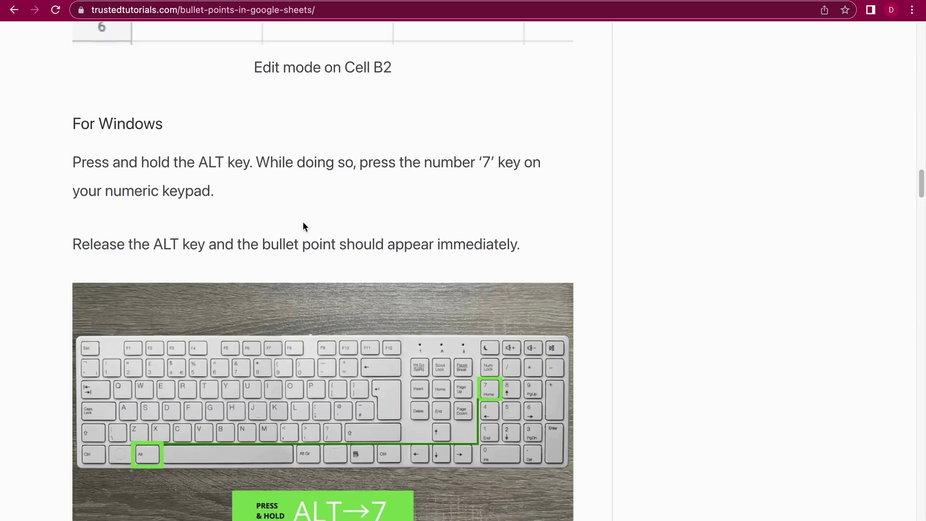
pyautogui.scroll(-1, 357, 211)
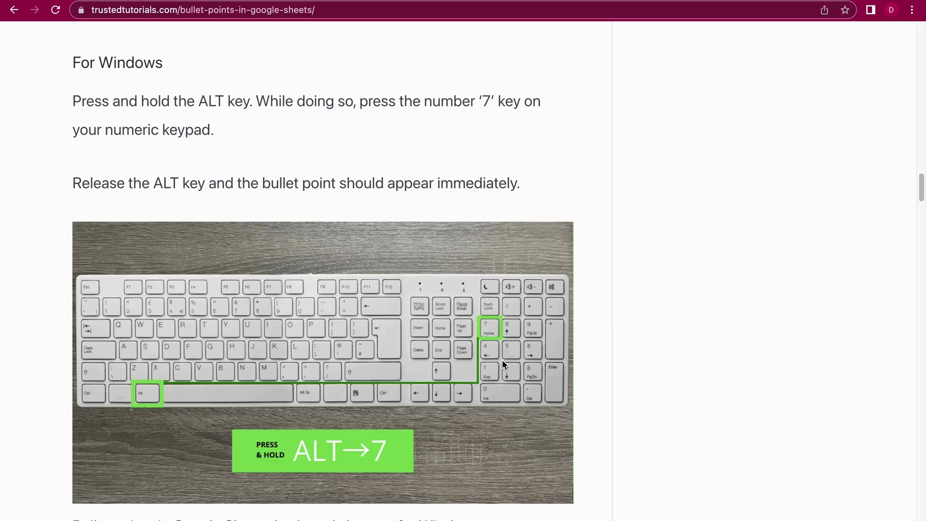
# - Scroll past the 'For Mac' section to '2. Using the Copy Paste Method'
pyautogui.scroll(-5, 502, 360)
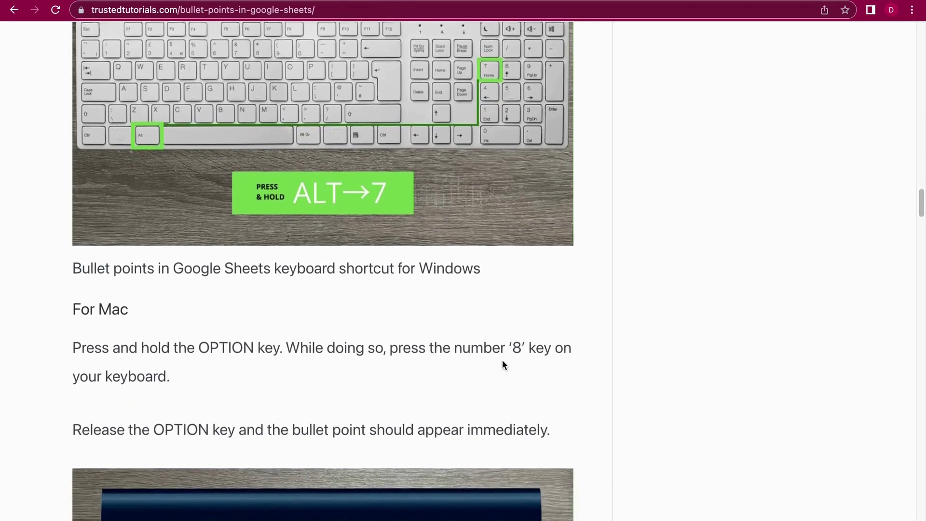
pyautogui.scroll(-4, 502, 361)
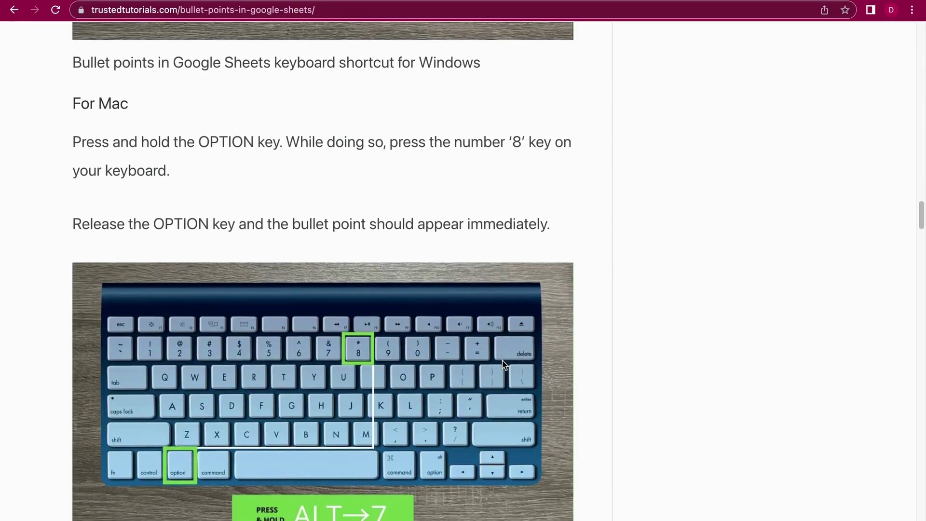
pyautogui.scroll(-1, 503, 363)
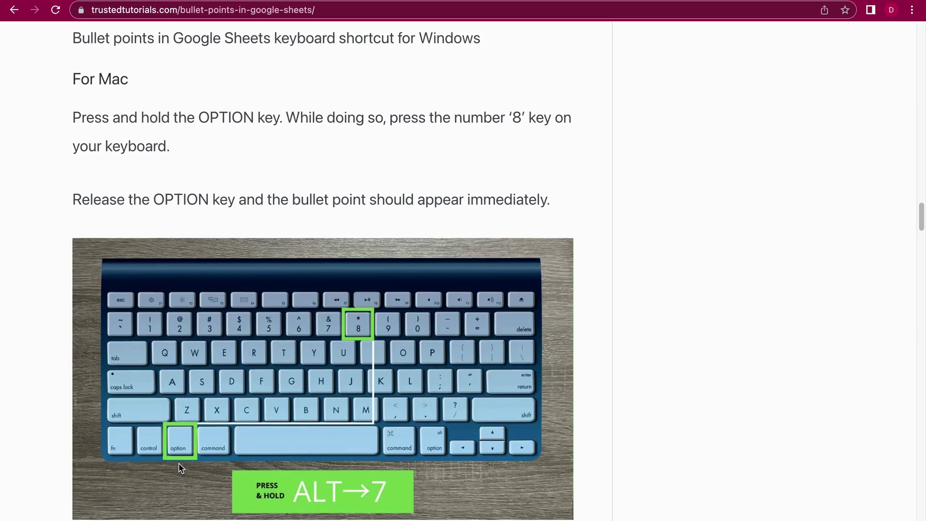
pyautogui.scroll(-8, 180, 464)
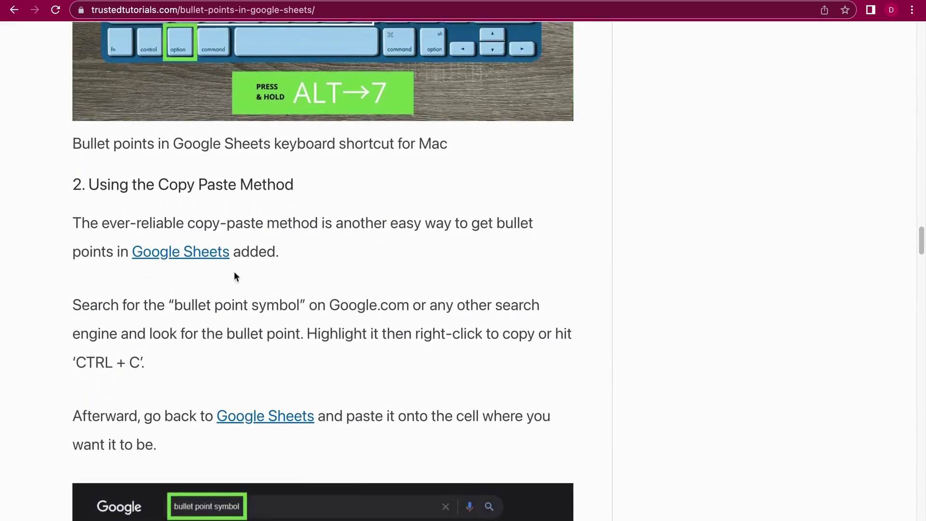
pyautogui.scroll(-2, 284, 357)
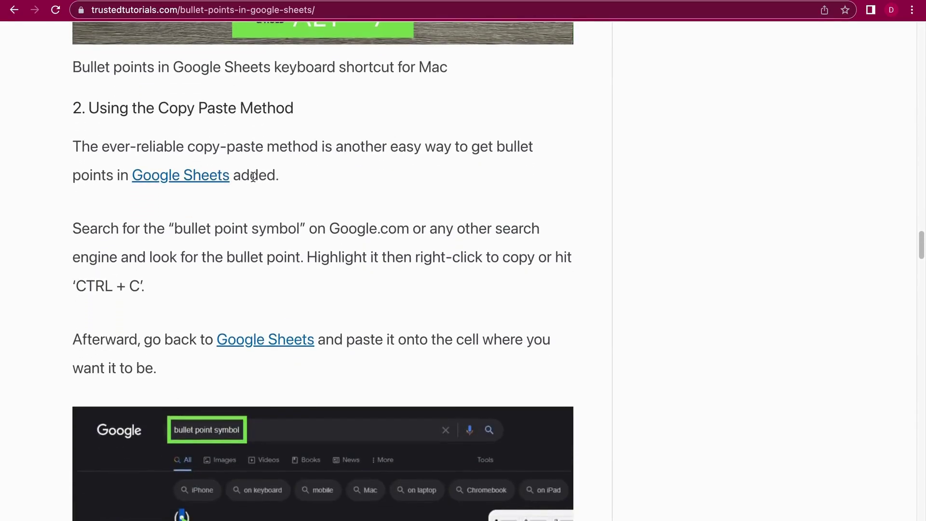
pyautogui.scroll(-1, 339, 243)
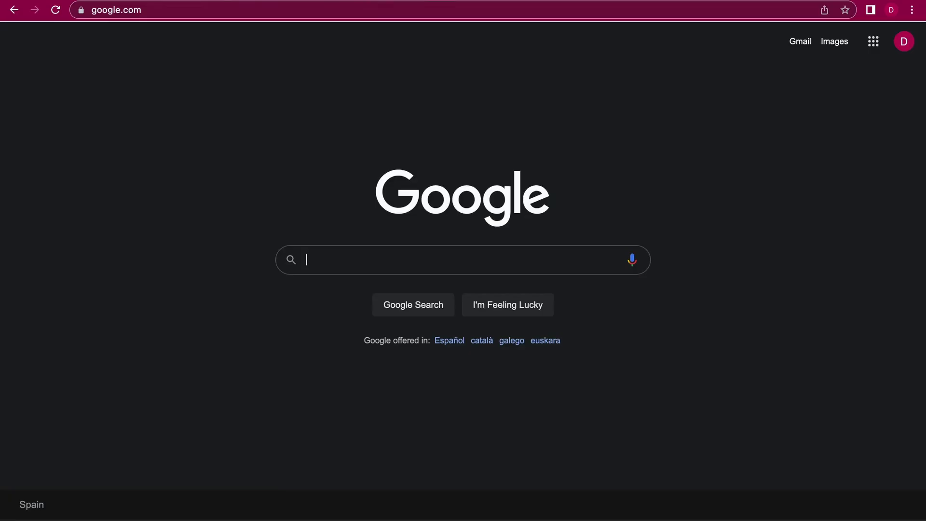
# - Search Google for 'bullet point symbol' and highlight the • character in the top result
pyautogui.write('bullet point')
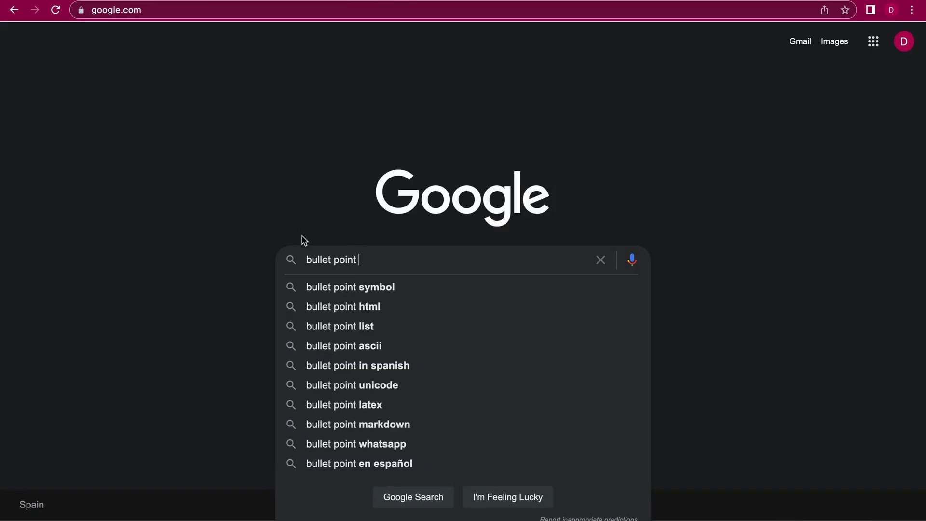
pyautogui.click(337, 287)
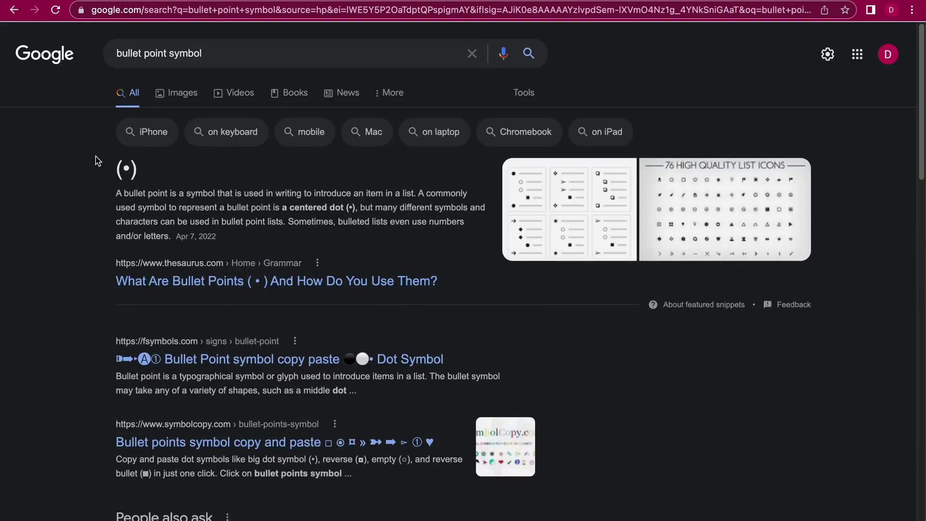
pyautogui.click(130, 168)
pyautogui.moveTo(131, 168); pyautogui.dragTo(124, 167)
pyautogui.hotkey('ctrl', 'c')
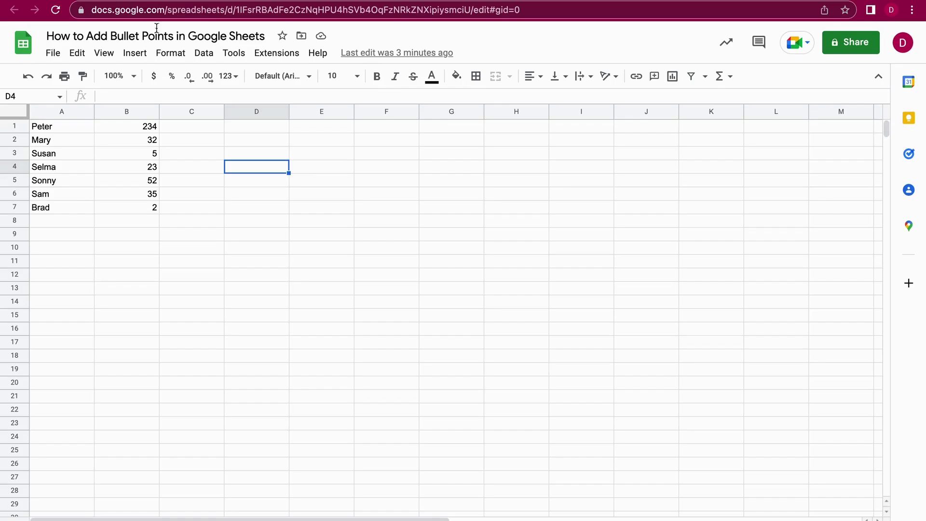
pyautogui.click(253, 152)
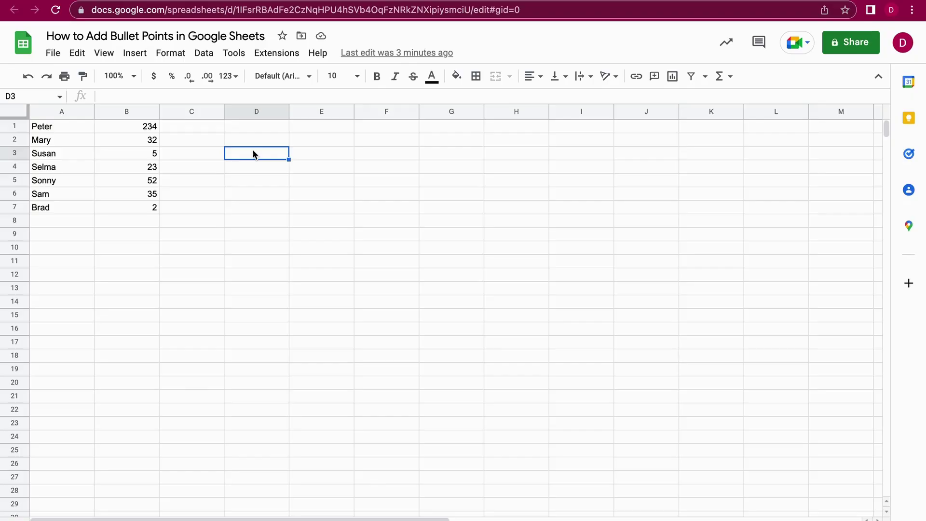
pyautogui.hotkey('ctrl', 'v')
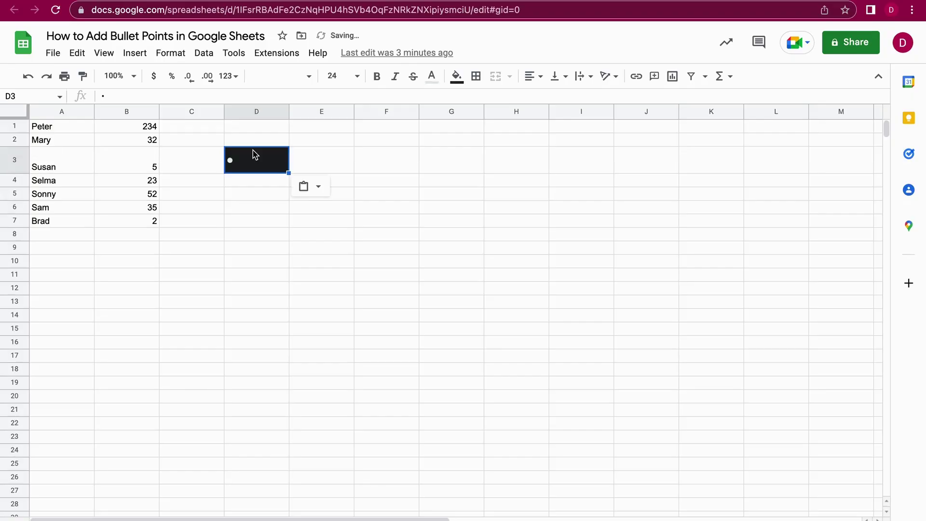
pyautogui.click(255, 187)
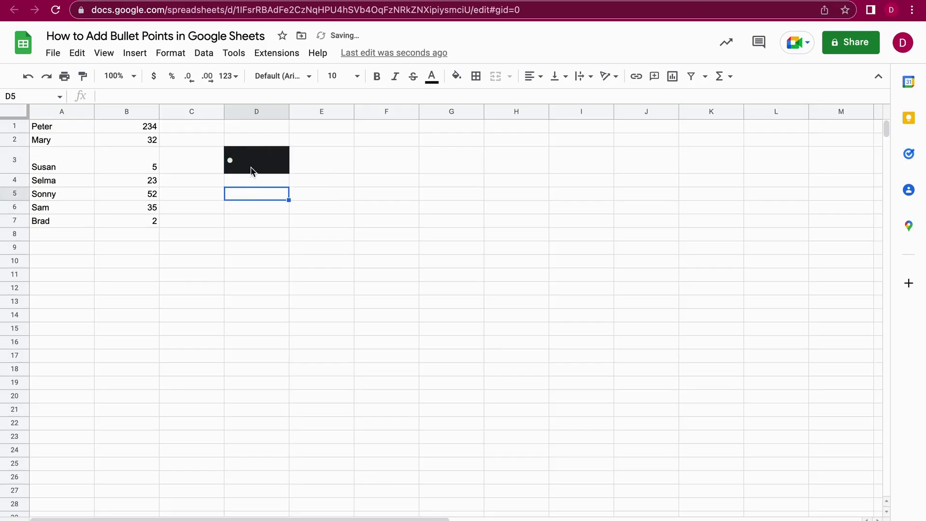
pyautogui.click(266, 137)
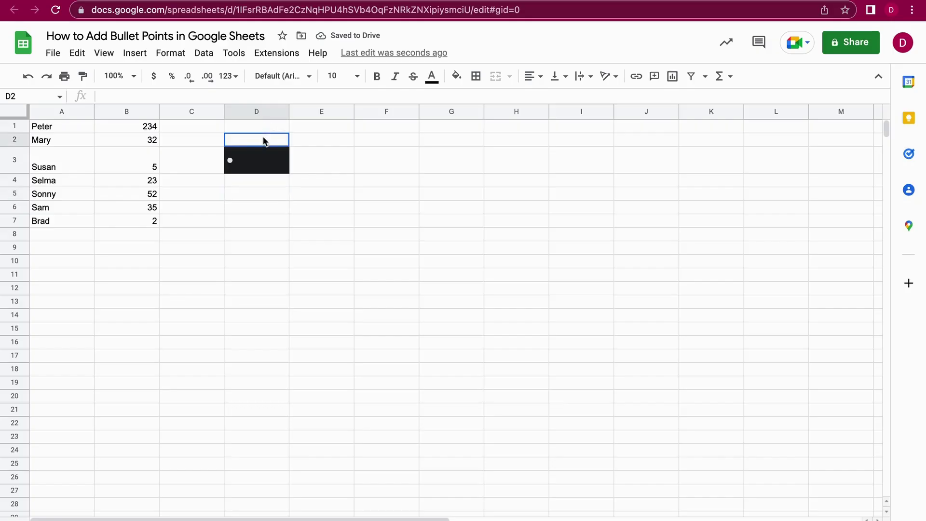
pyautogui.click(81, 77)
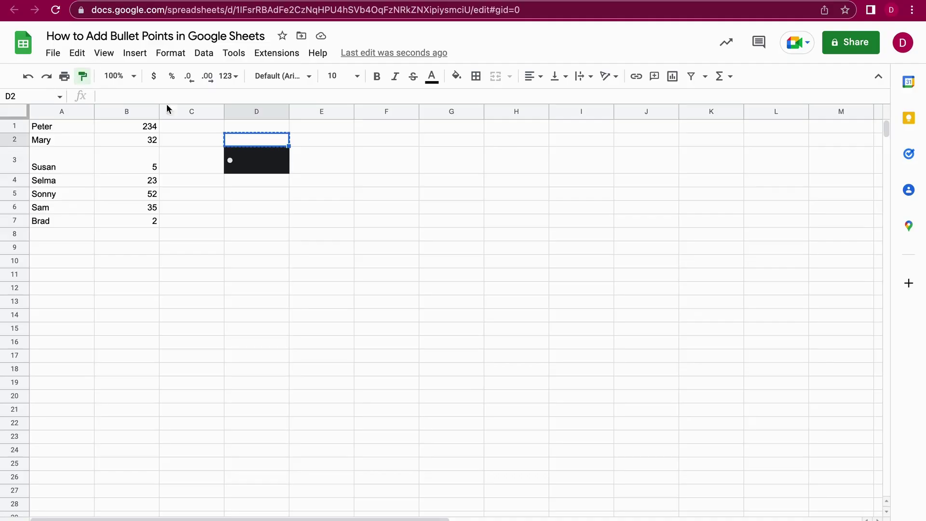
pyautogui.click(256, 157)
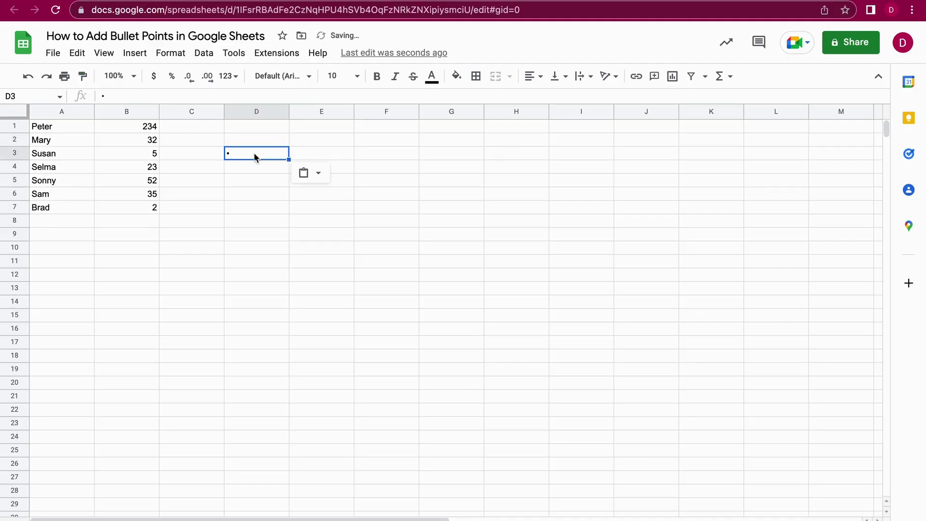
pyautogui.click(253, 184)
pyautogui.doubleClick(240, 158)
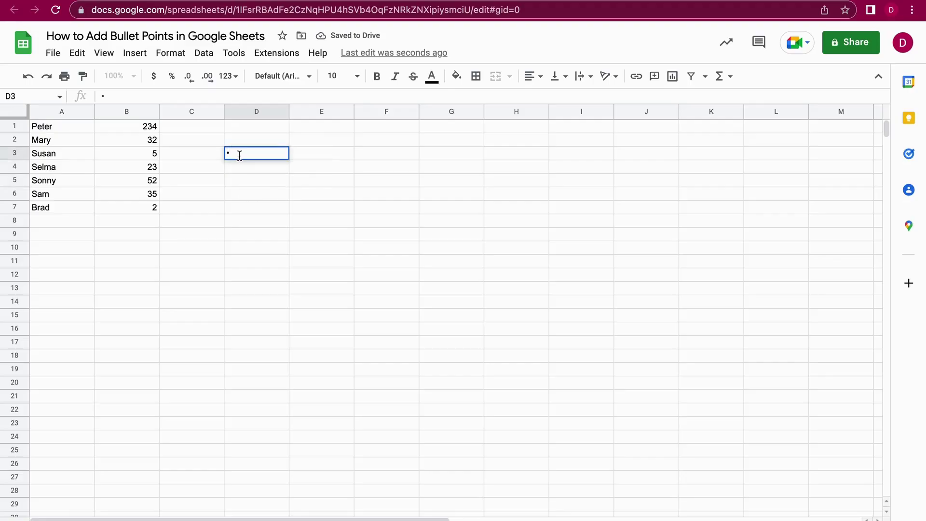
pyautogui.write('Peter')
pyautogui.press('Return')
pyautogui.click(263, 157)
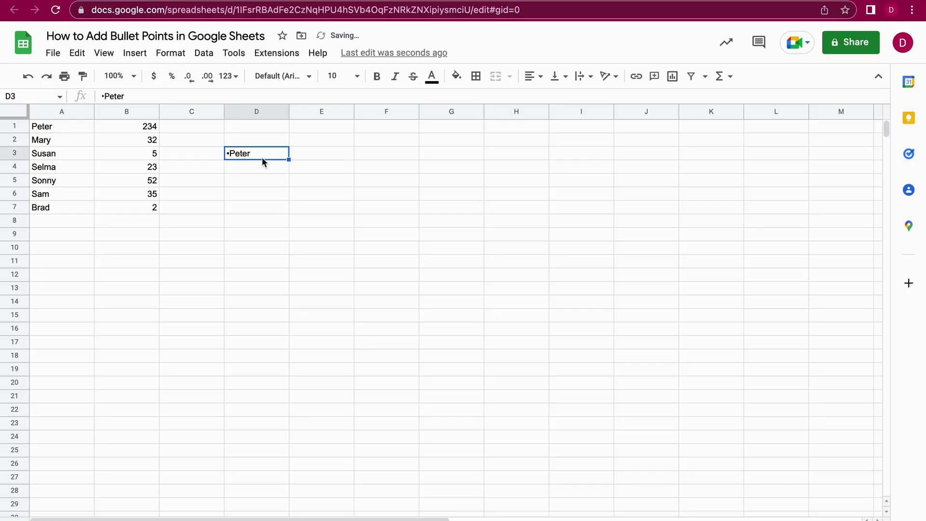
pyautogui.hotkey('ctrl', 'c')
pyautogui.click(265, 170)
pyautogui.hotkey('ctrl', 'v')
pyautogui.click(264, 183)
pyautogui.hotkey('ctrl', 'v')
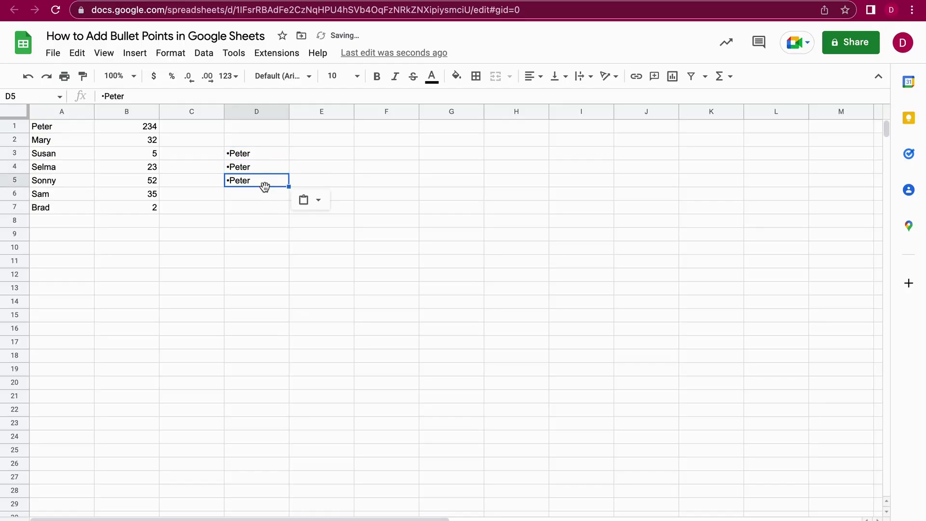
pyautogui.moveTo(265, 159); pyautogui.dragTo(264, 180)
pyautogui.press('Delete')
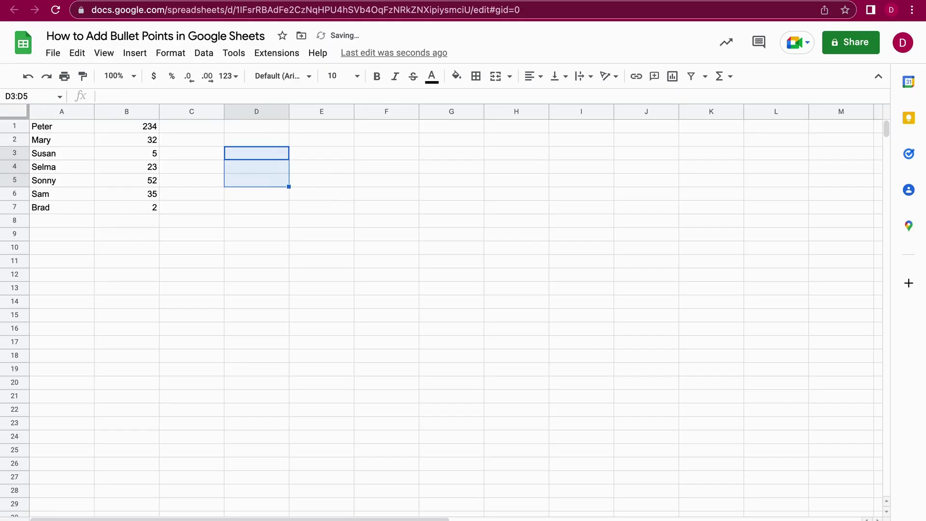
pyautogui.click(226, 1)
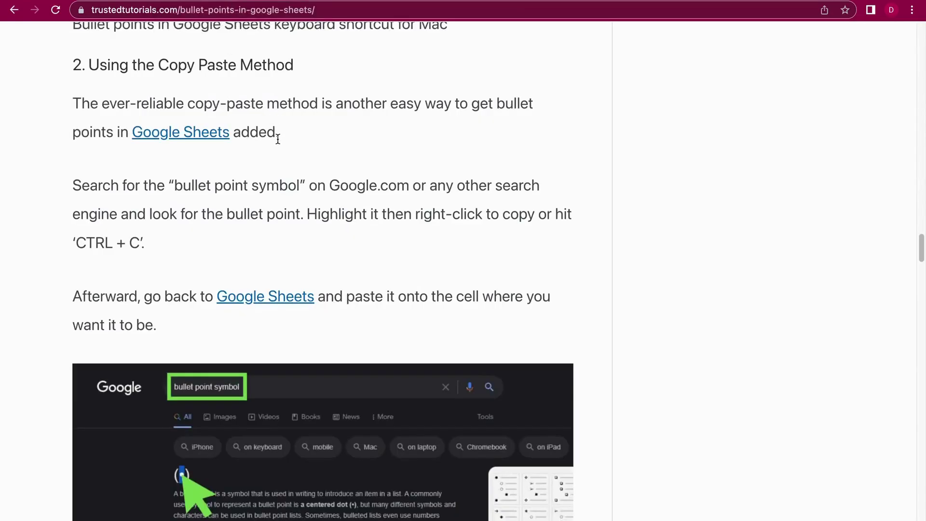
# - Scroll to section 3, 'Using the CHAR Function', showing the =CHAR(8226) bullet formula
pyautogui.scroll(-5, 286, 209)
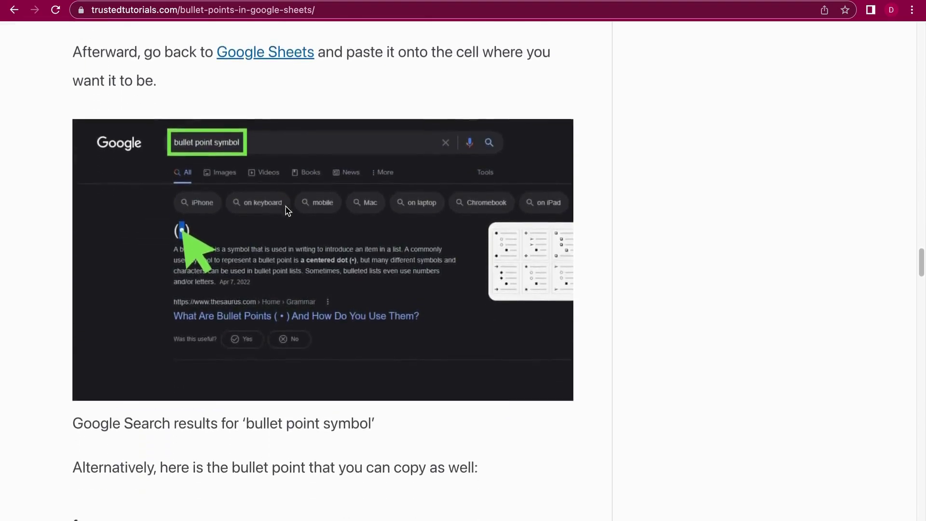
pyautogui.scroll(-10, 286, 207)
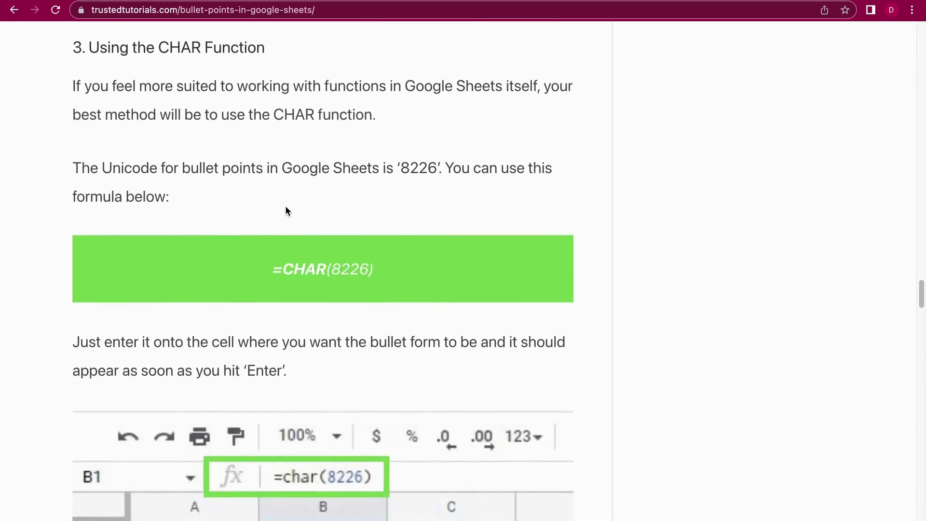
pyautogui.scroll(1, 286, 211)
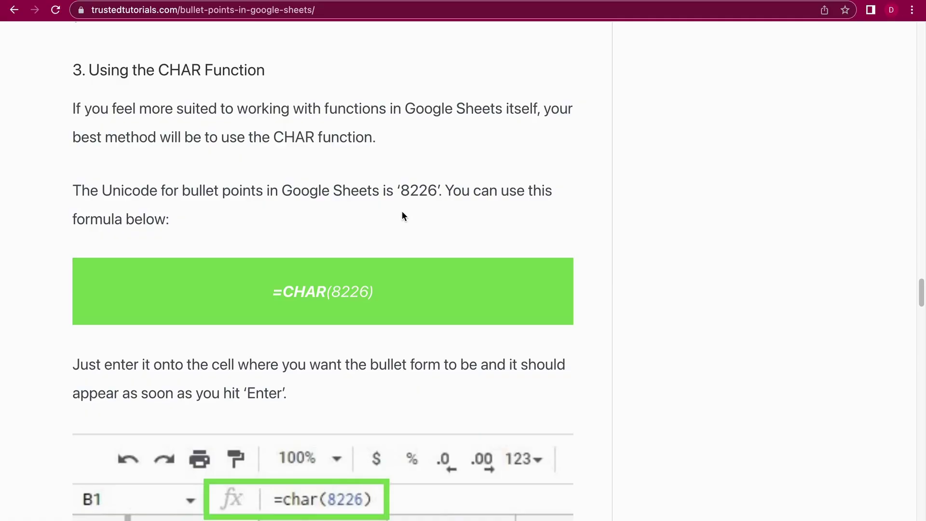
pyautogui.moveTo(99, 4)
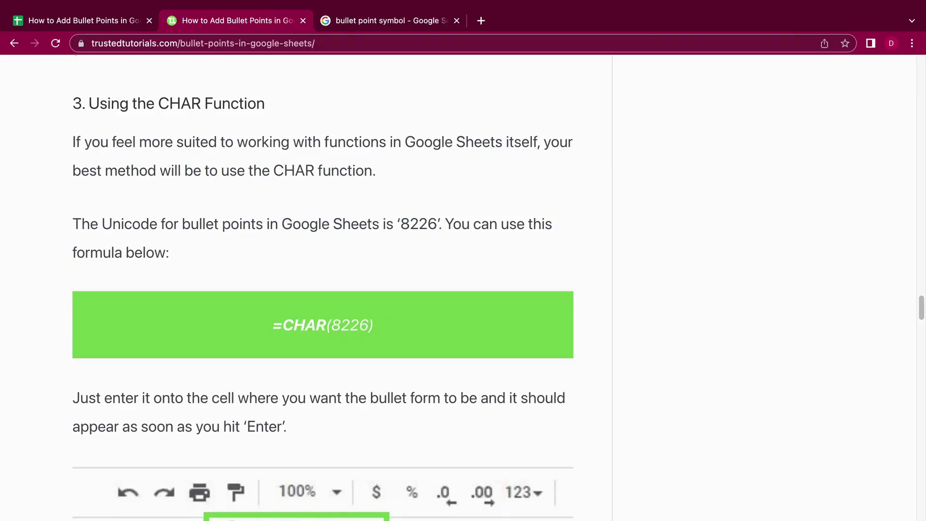
pyautogui.click(99, 23)
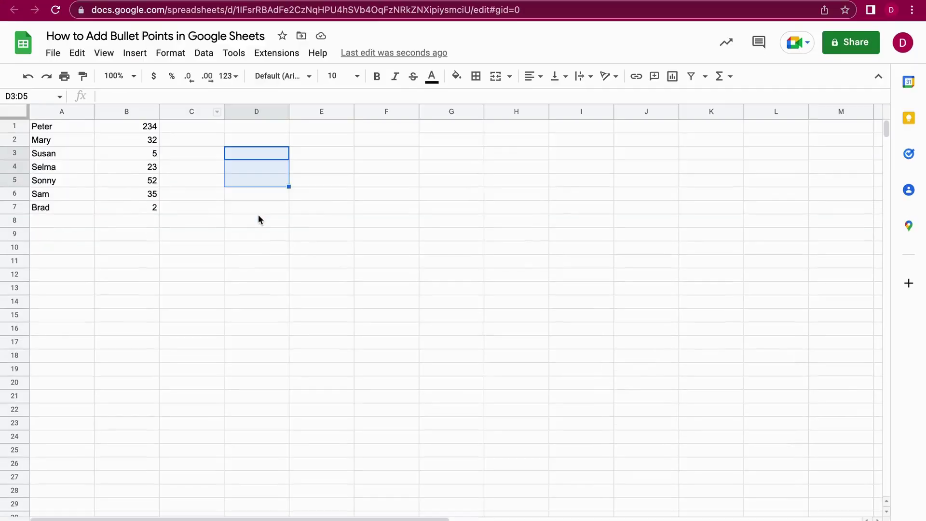
pyautogui.click(251, 154)
pyautogui.write('=C')
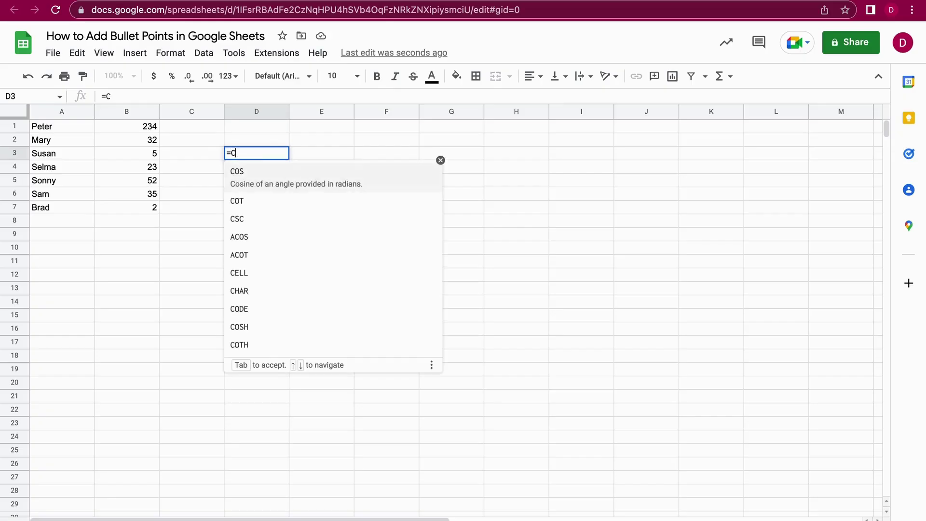
pyautogui.write('HART(')
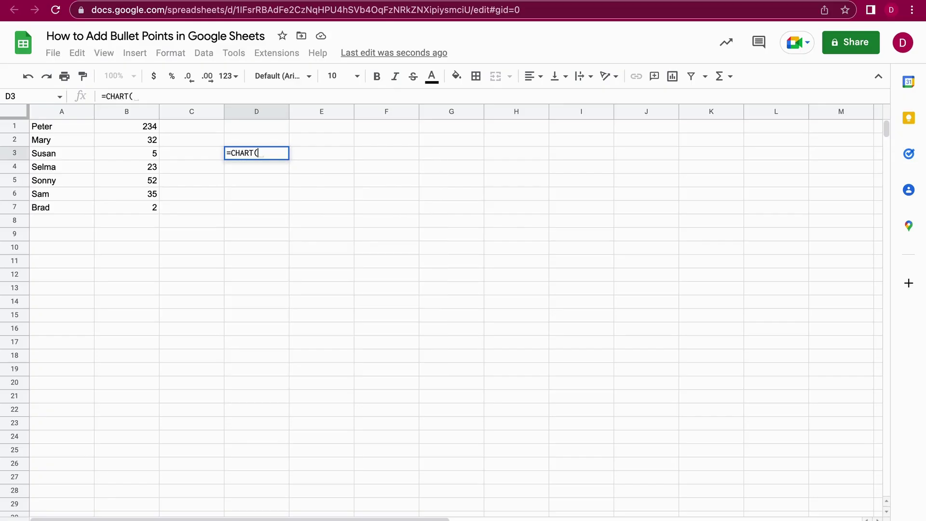
pyautogui.write('822')
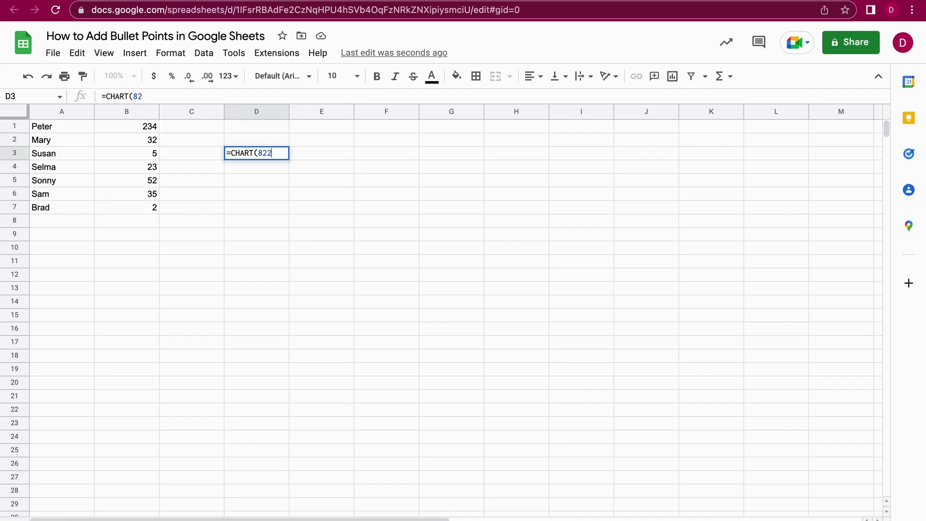
pyautogui.write('6)')
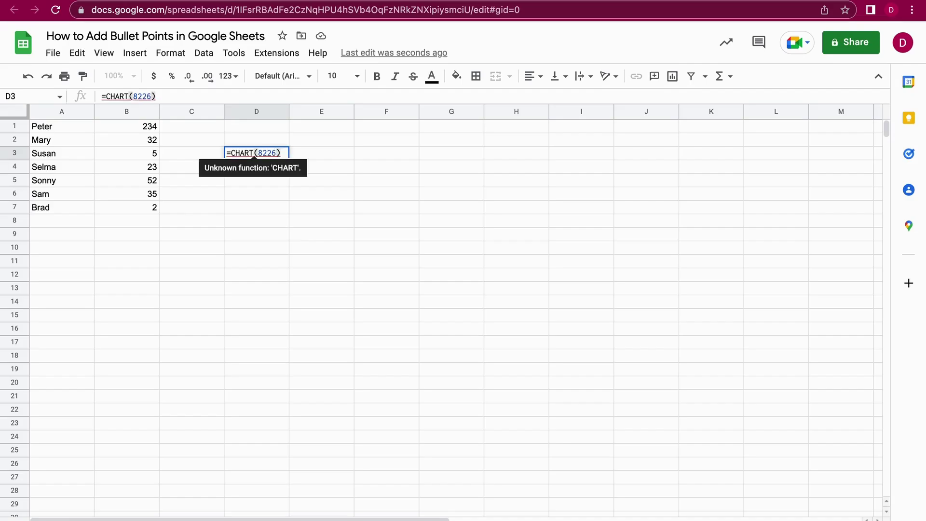
pyautogui.press('Return')
pyautogui.moveTo(239, 161)
pyautogui.hotkey('ctrl', 'z')
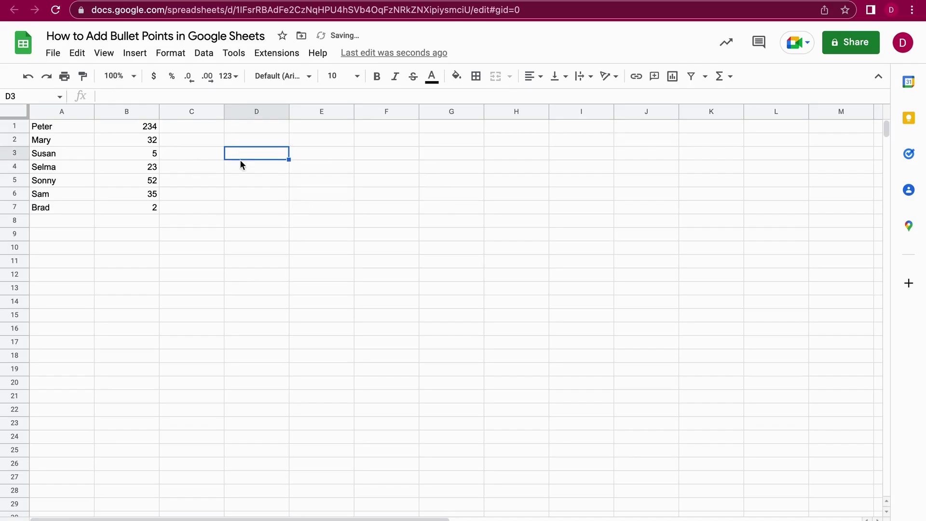
pyautogui.hotkey('ctrl', 'z')
pyautogui.click(249, 138)
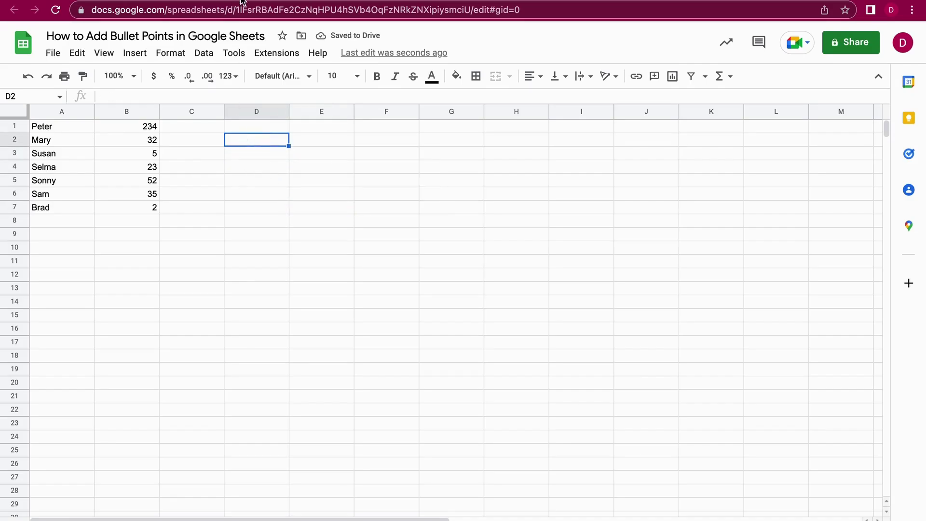
pyautogui.hotkey('ctrl', 'Tab')
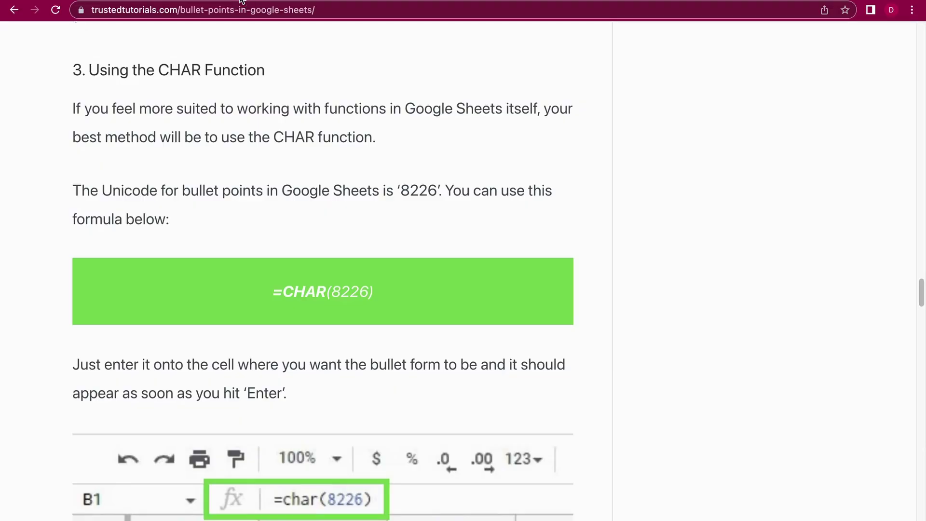
pyautogui.hotkey('ctrl', 'shift', 'Tab')
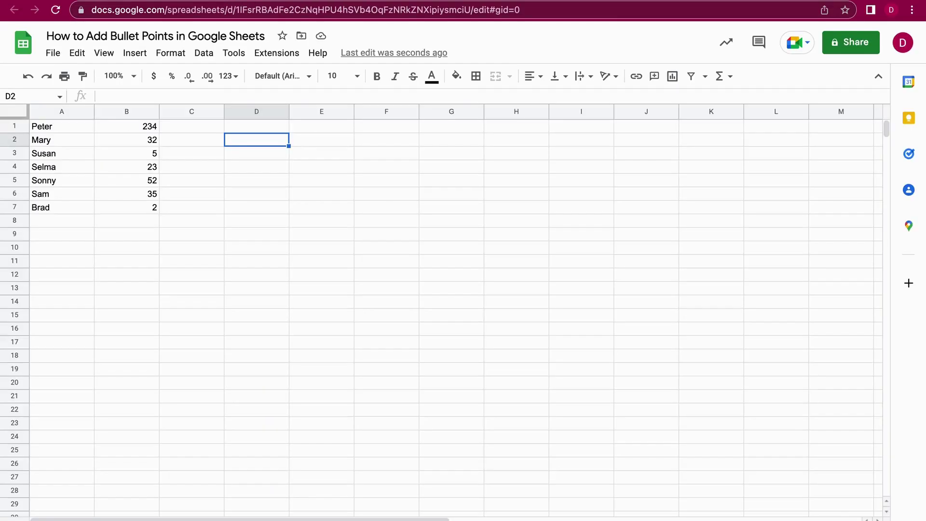
pyautogui.hotkey('ctrl', 'Tab')
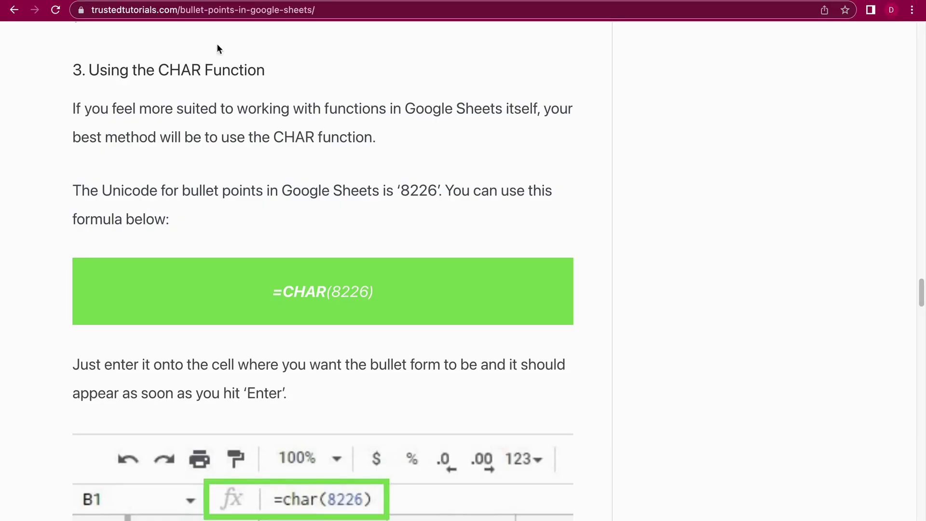
# - Enter =CHAR(8226) in cell D2 to display a bullet
pyautogui.click(111, 1)
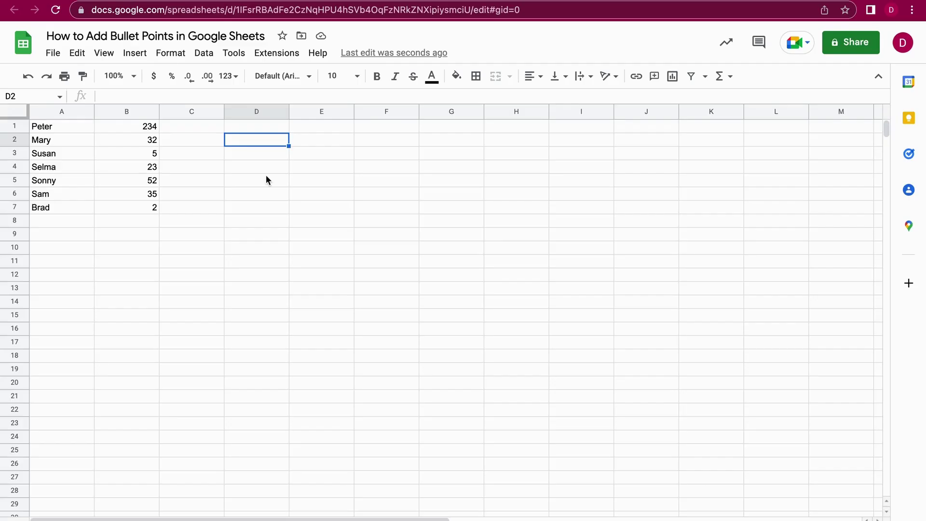
pyautogui.write('=CHA')
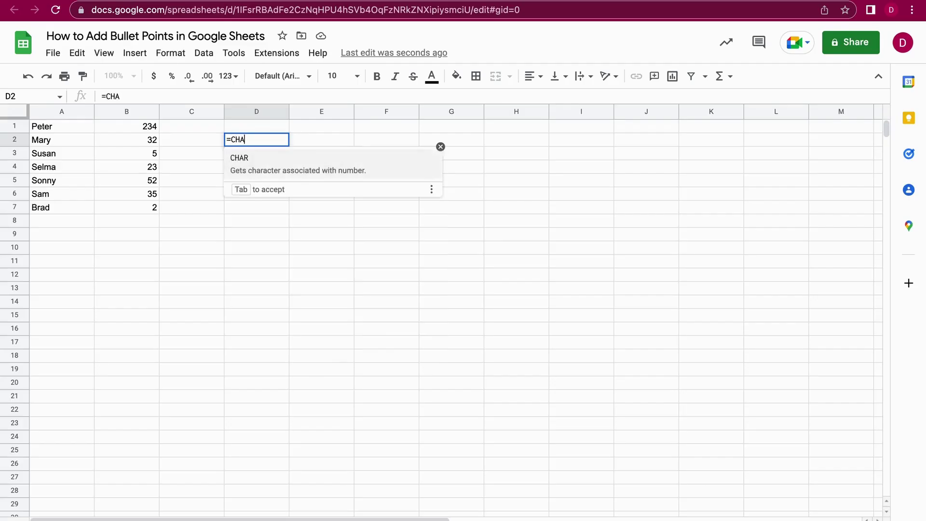
pyautogui.write('R(')
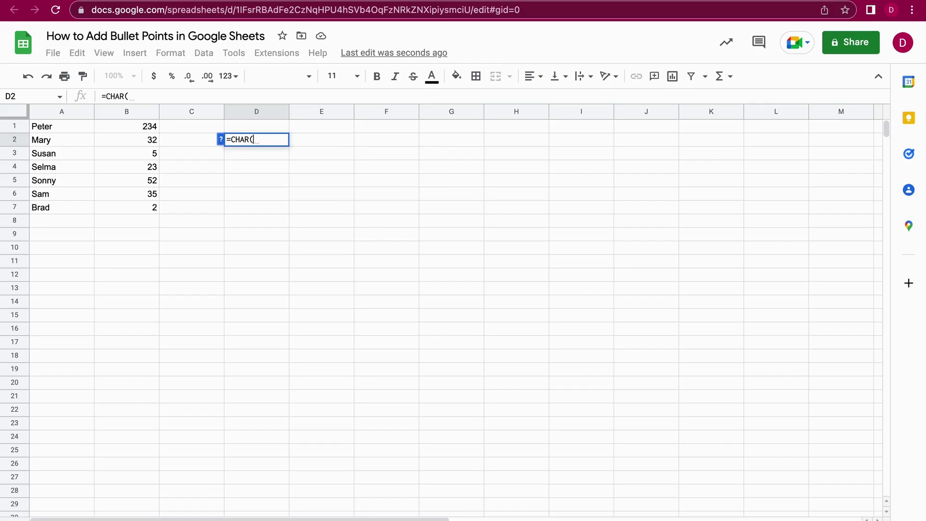
pyautogui.write('8226')
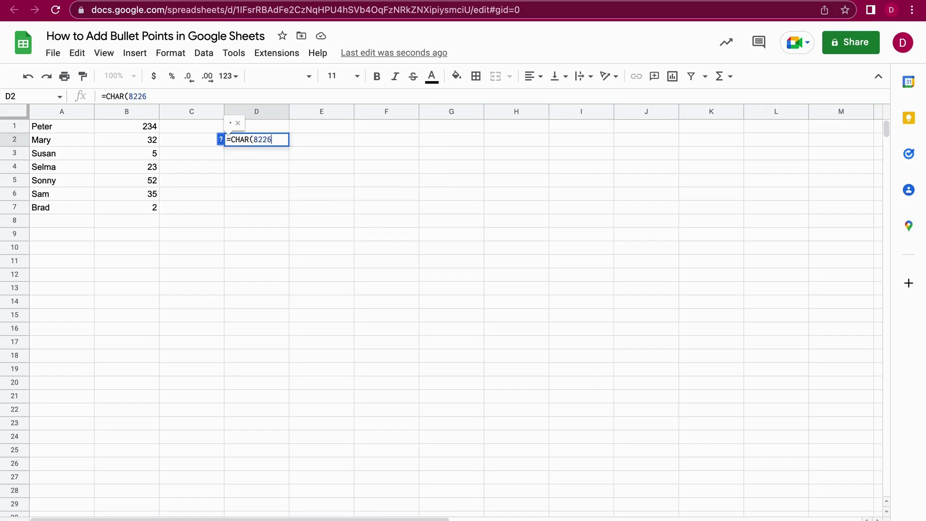
pyautogui.write(')')
pyautogui.press('Return')
# - Reopen D2's bullet formula and begin editing it in the formula bar
pyautogui.click(260, 138)
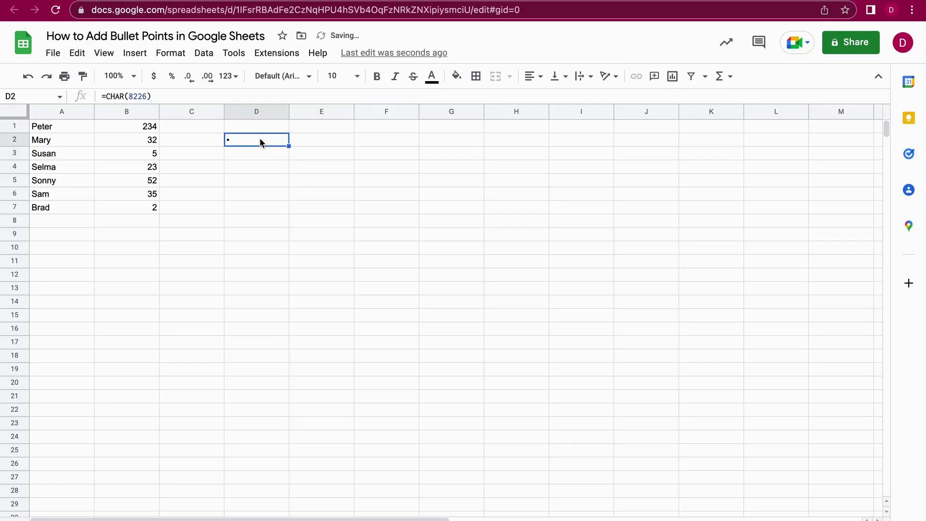
pyautogui.doubleClick(260, 139)
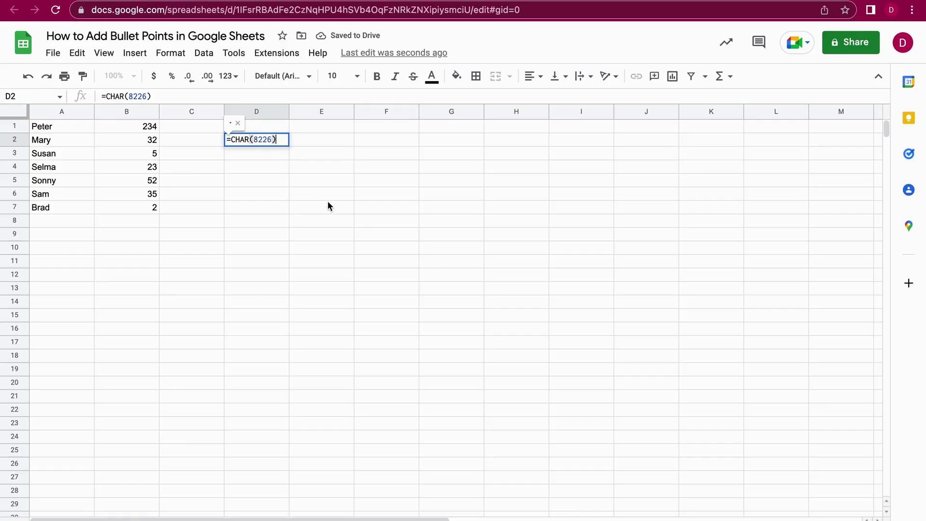
pyautogui.press('Return')
pyautogui.click(259, 144)
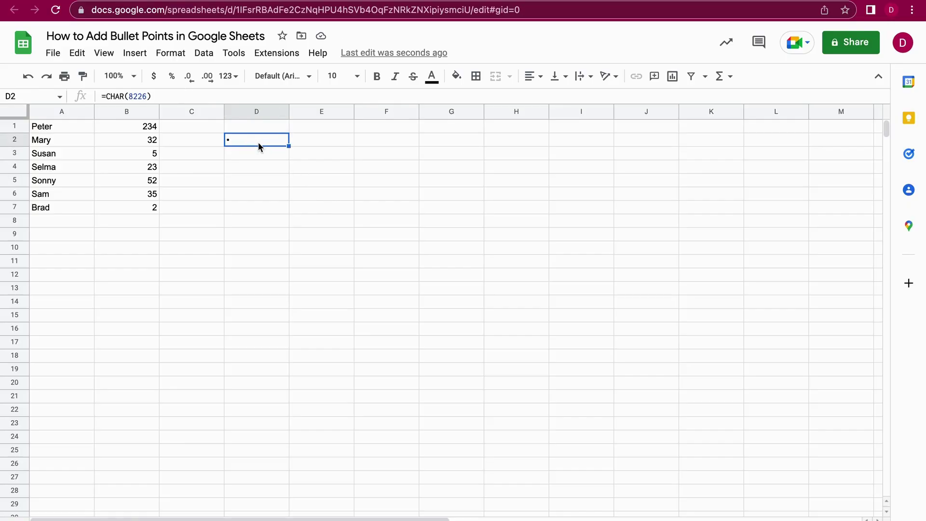
pyautogui.click(190, 97)
# - Append Peter to D2's CHAR formula, then undo the resulting error
pyautogui.write('Peter')
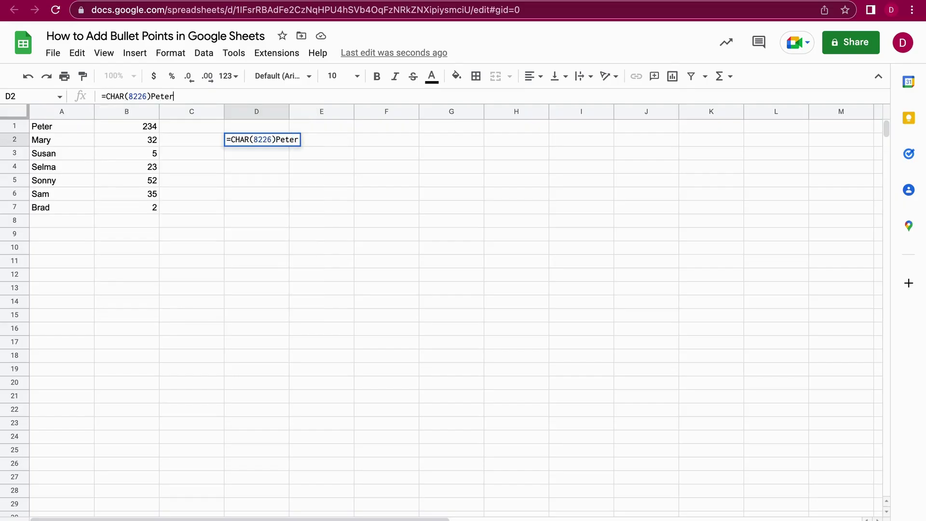
pyautogui.press('Return')
pyautogui.click(254, 139)
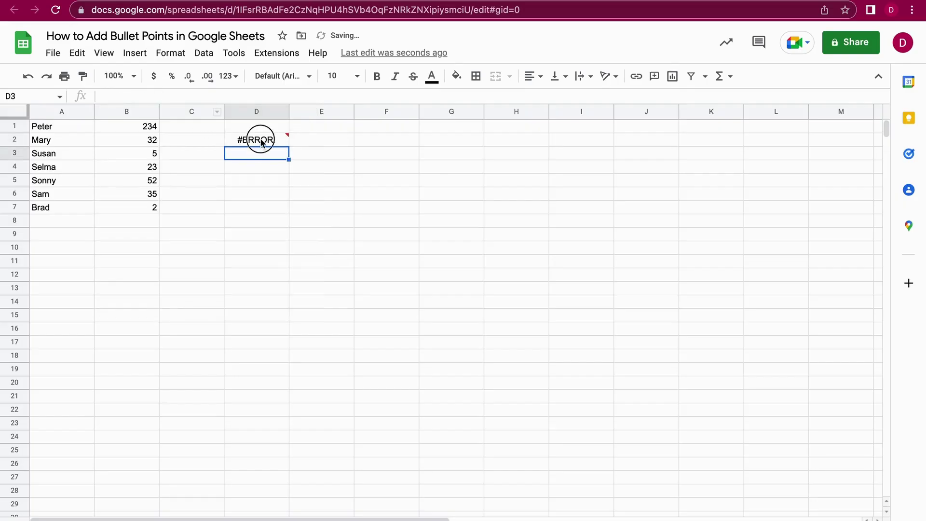
pyautogui.hotkey('ctrl', 'z')
# - Append "Peter" in quotes to D2's formula, then undo the parse error to restore the bullet
pyautogui.doubleClick(254, 140)
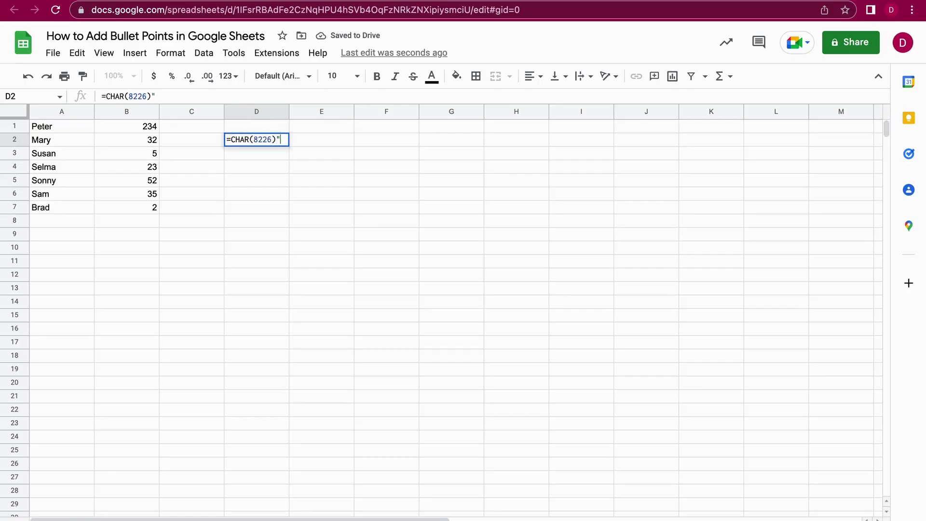
pyautogui.write('"Peter"')
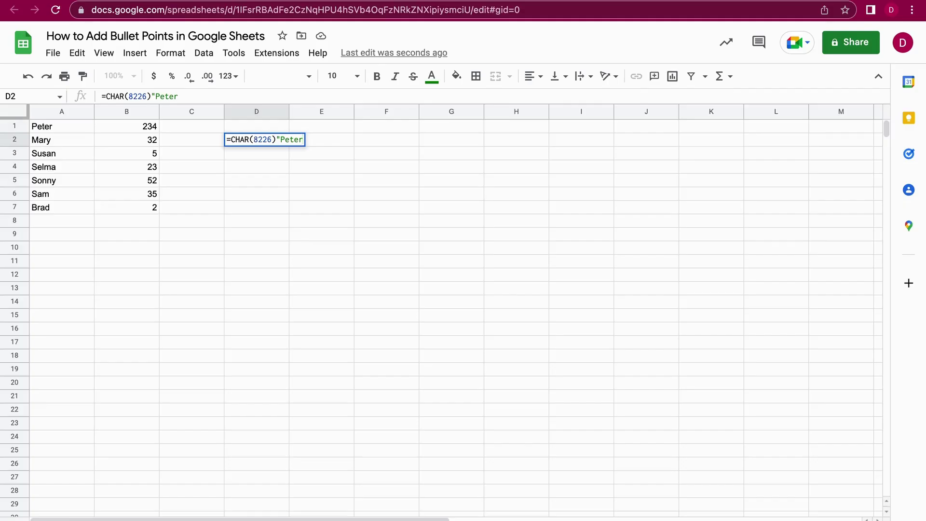
pyautogui.press('Return')
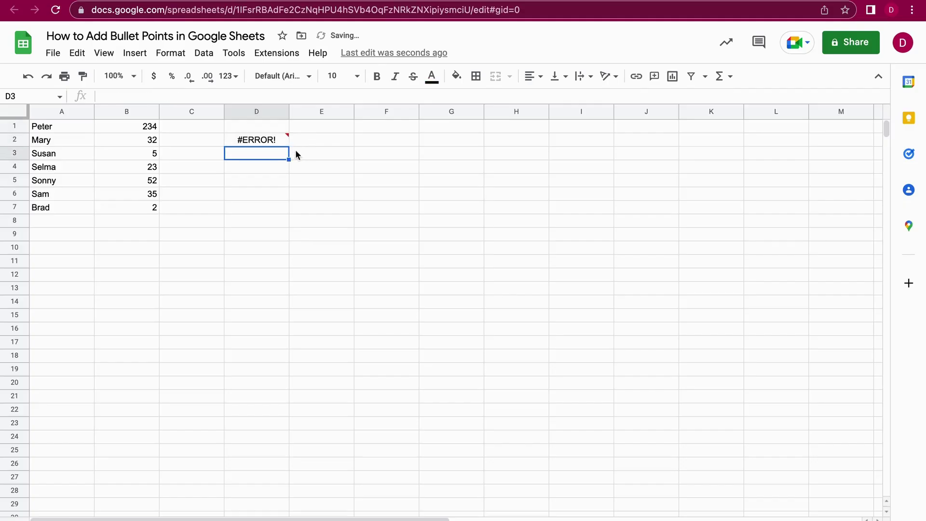
pyautogui.click(270, 143)
pyautogui.hotkey('ctrl', 'z')
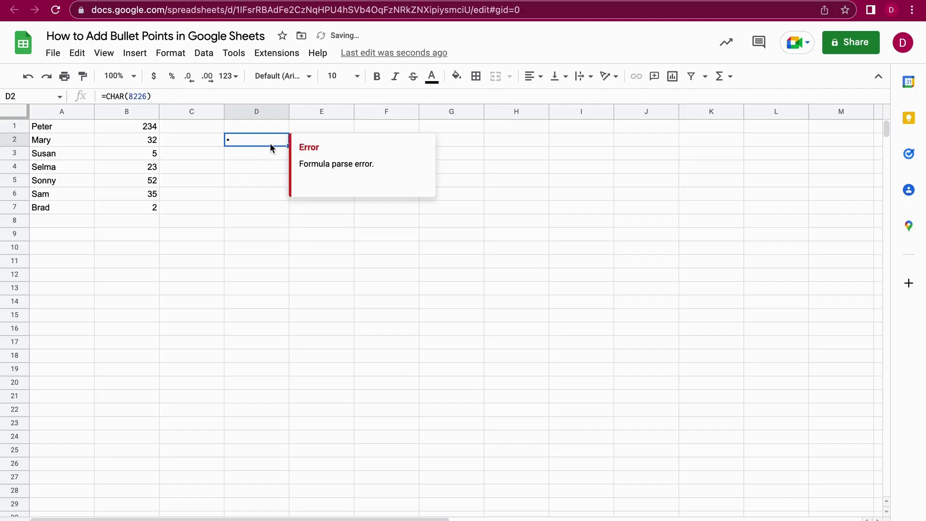
# - Check cells B2 and D2, confirming D2 still holds =CHAR(8226)
pyautogui.click(263, 168)
pyautogui.click(151, 144)
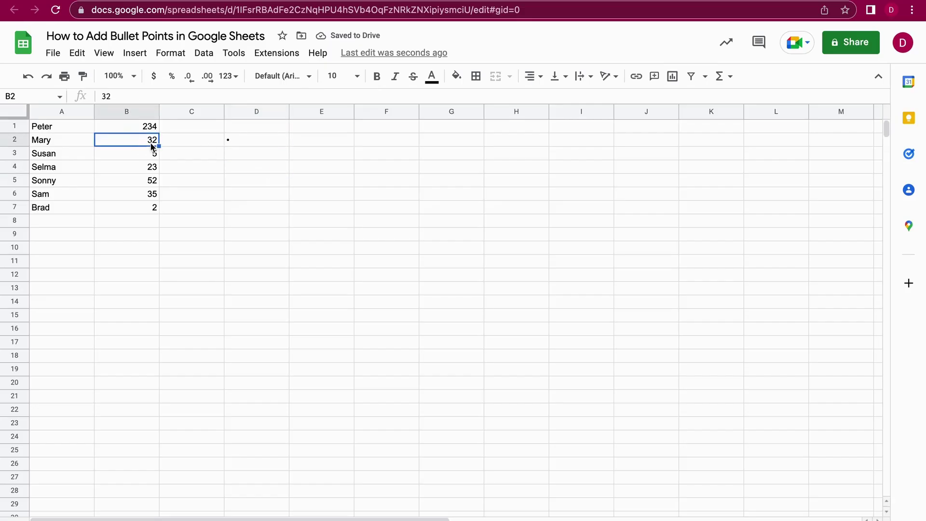
pyautogui.click(253, 139)
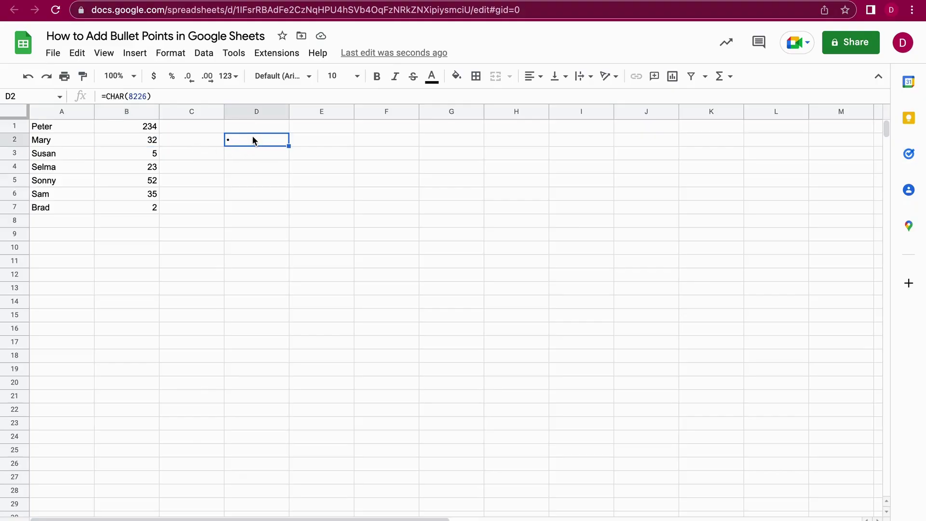
pyautogui.click(251, 153)
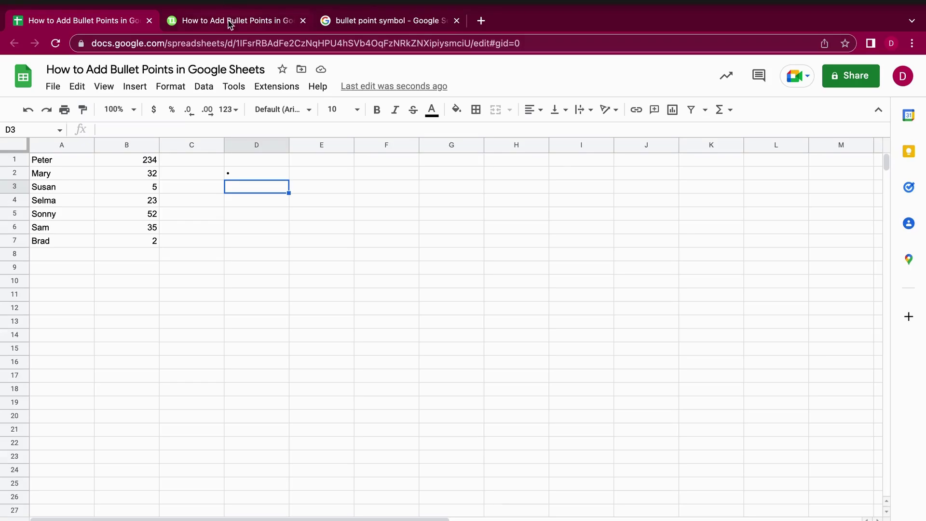
pyautogui.click(230, 21)
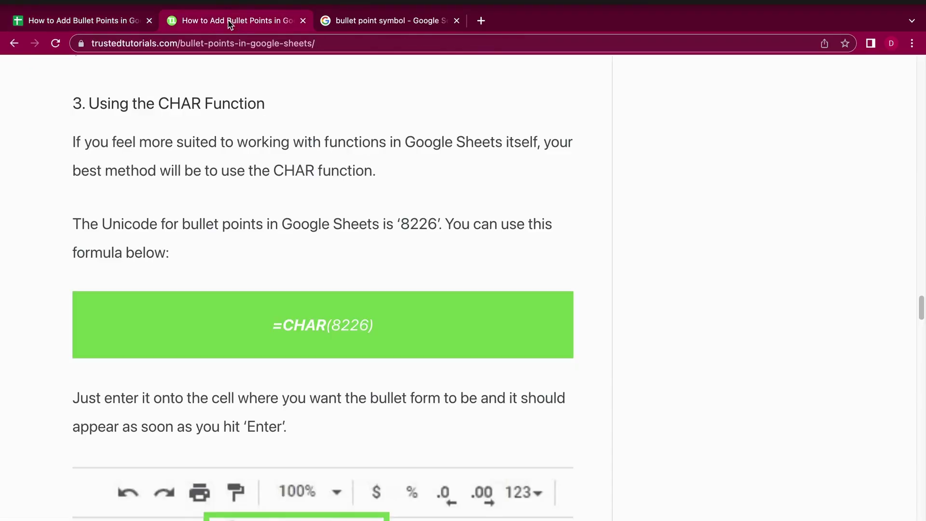
pyautogui.scroll(-3, 365, 280)
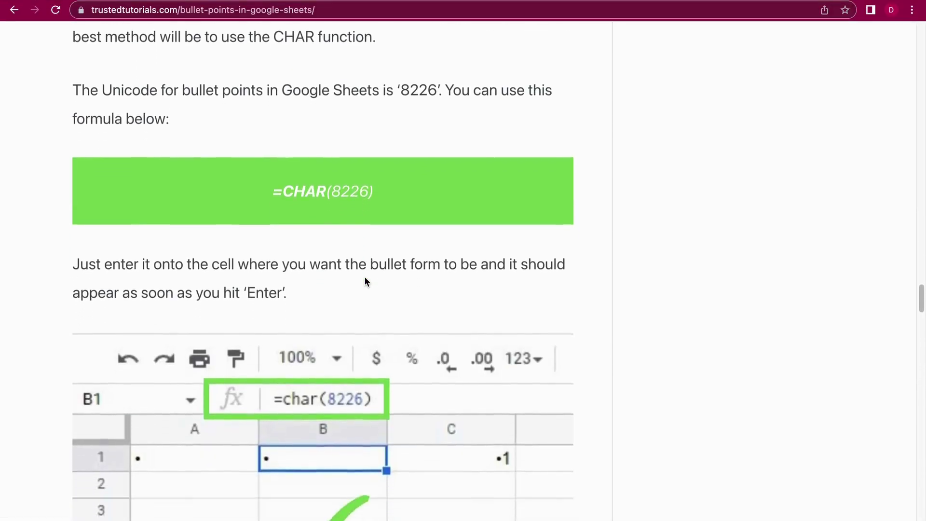
pyautogui.scroll(-8, 365, 280)
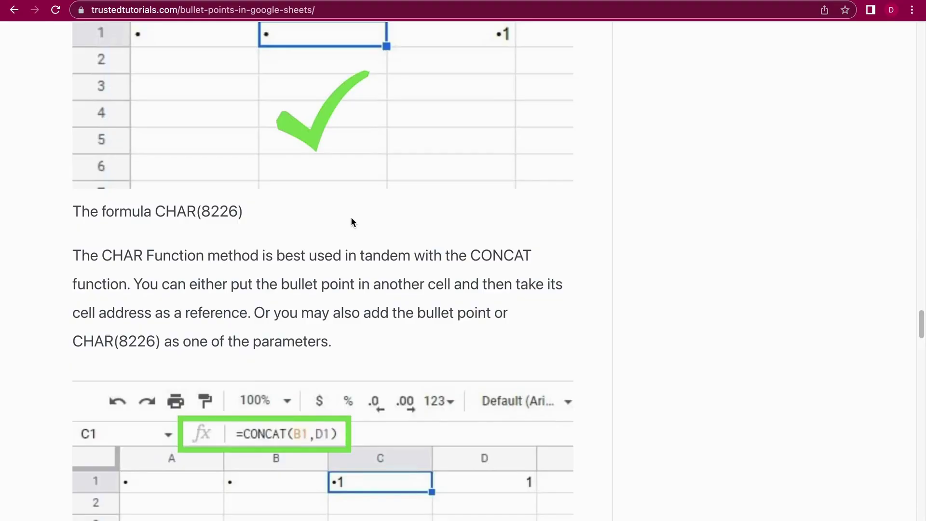
pyautogui.scroll(2, 348, 232)
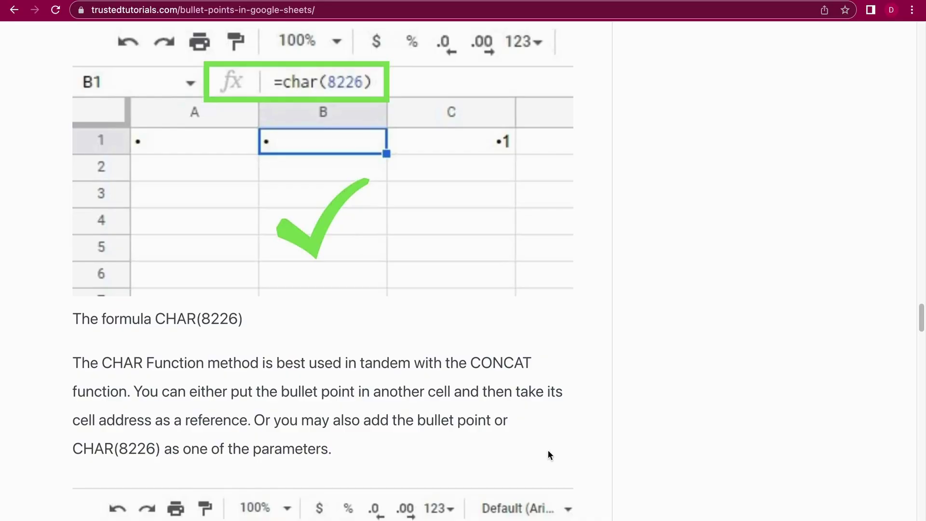
pyautogui.moveTo(471, 363); pyautogui.dragTo(535, 370)
pyautogui.click(427, 405)
pyautogui.scroll(-3, 428, 404)
pyautogui.scroll(-2, 230, 409)
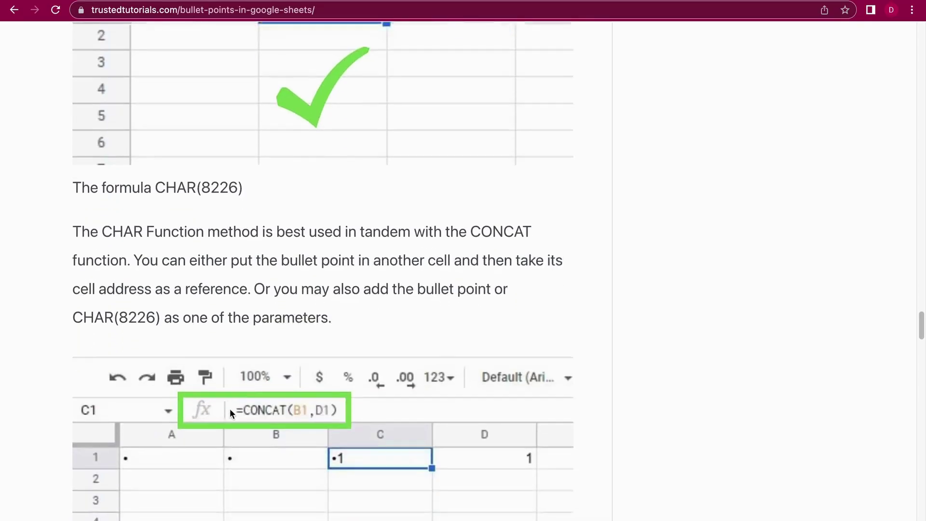
pyautogui.scroll(-1, 230, 409)
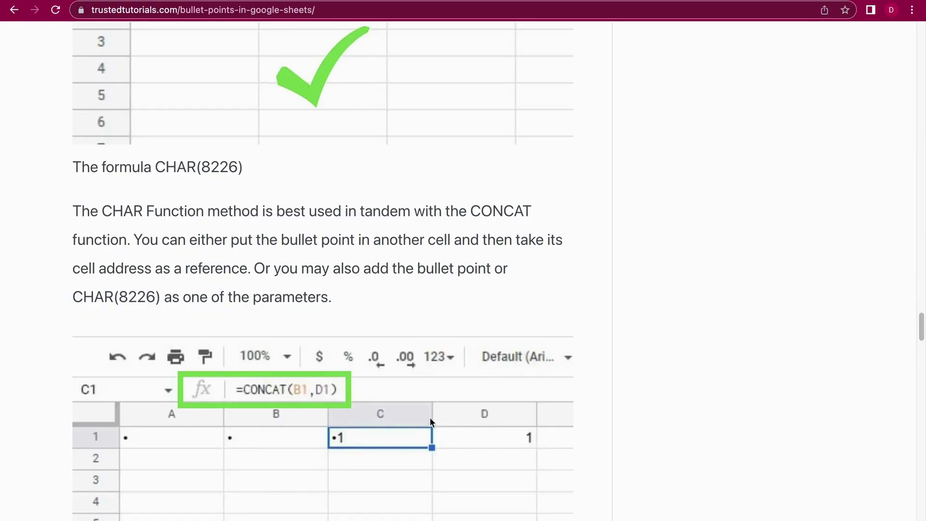
pyautogui.scroll(-1, 384, 421)
pyautogui.scroll(-2, 386, 424)
pyautogui.scroll(-1, 384, 418)
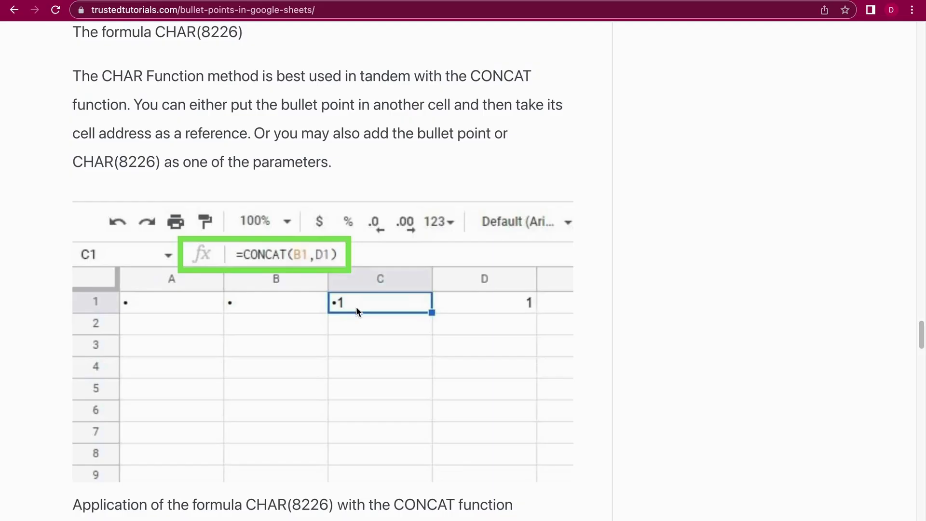
# - Scroll to section 4, 'Using the Custom Number Format', which starts by selecting B2:B10
pyautogui.scroll(-3, 357, 312)
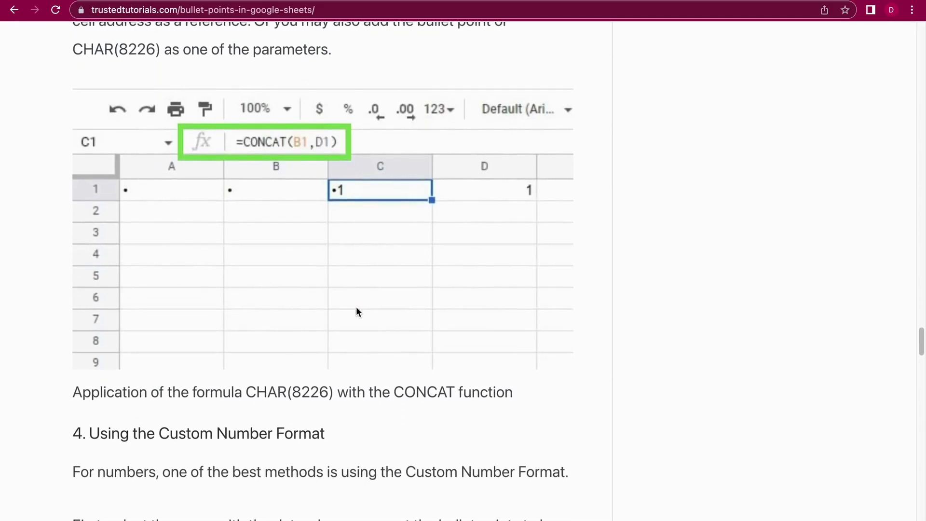
pyautogui.scroll(-9, 357, 309)
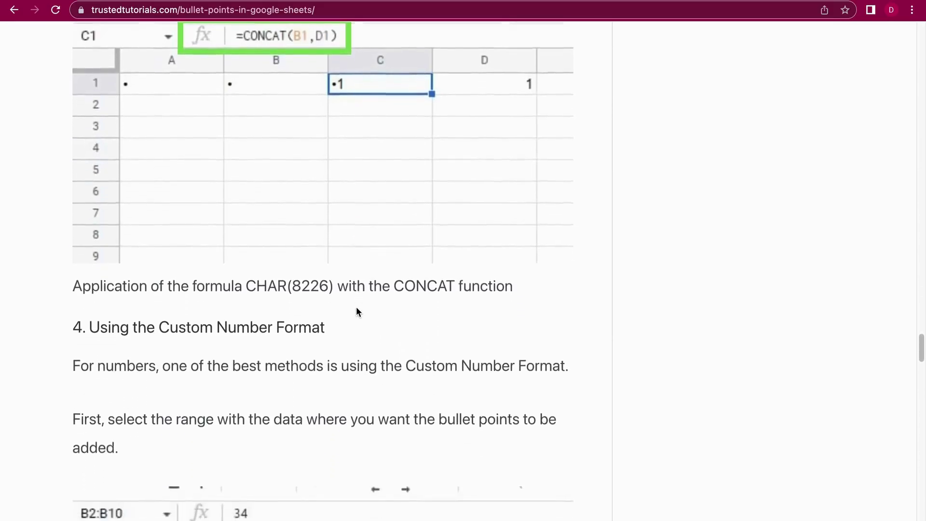
pyautogui.scroll(-1, 357, 307)
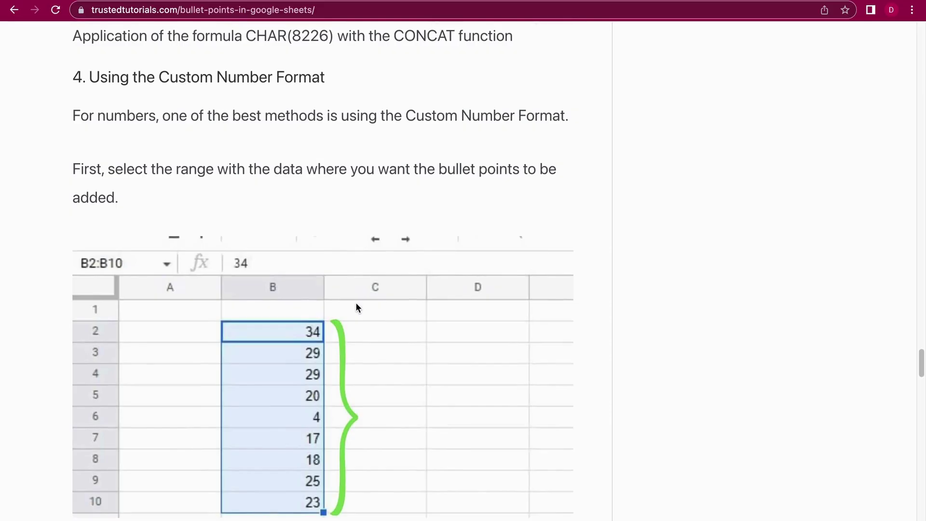
pyautogui.scroll(-1, 358, 307)
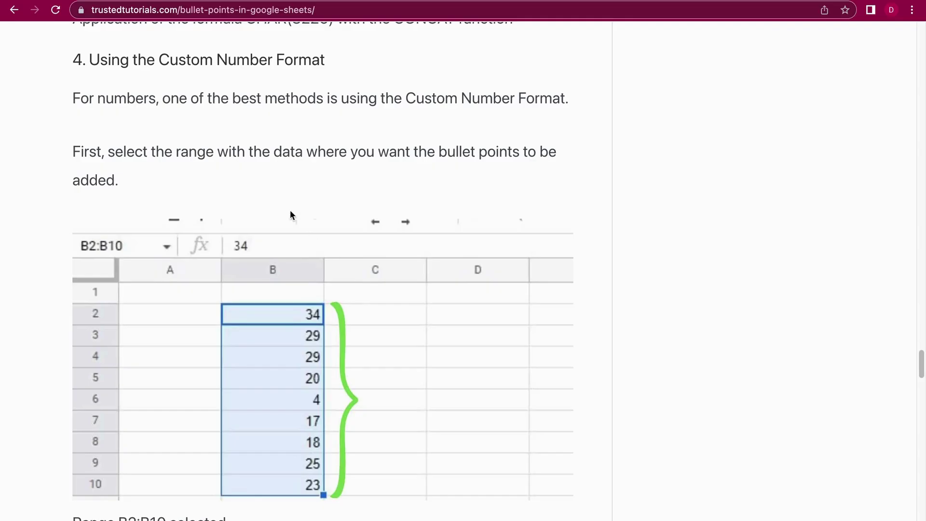
# - Select the numbers in B1:B7 and open Format > Number > Custom number format
pyautogui.click(138, 1)
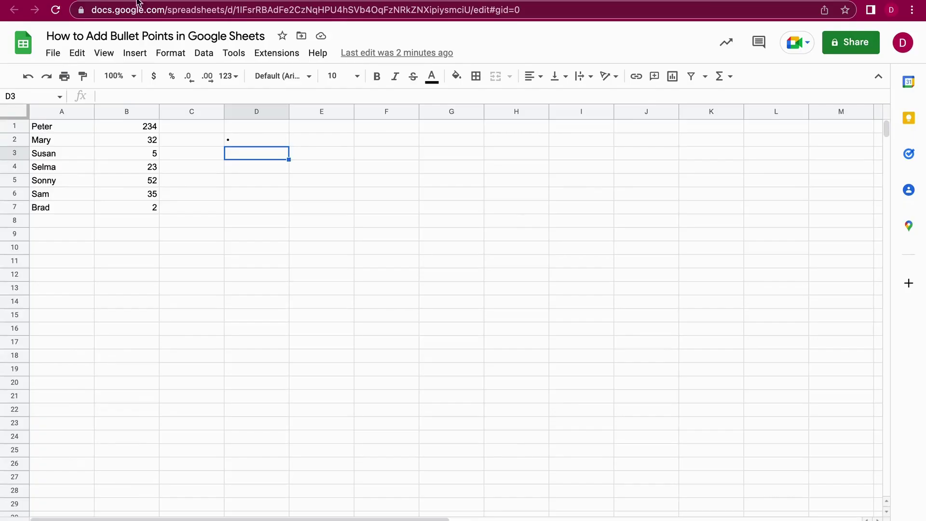
pyautogui.click(195, 223)
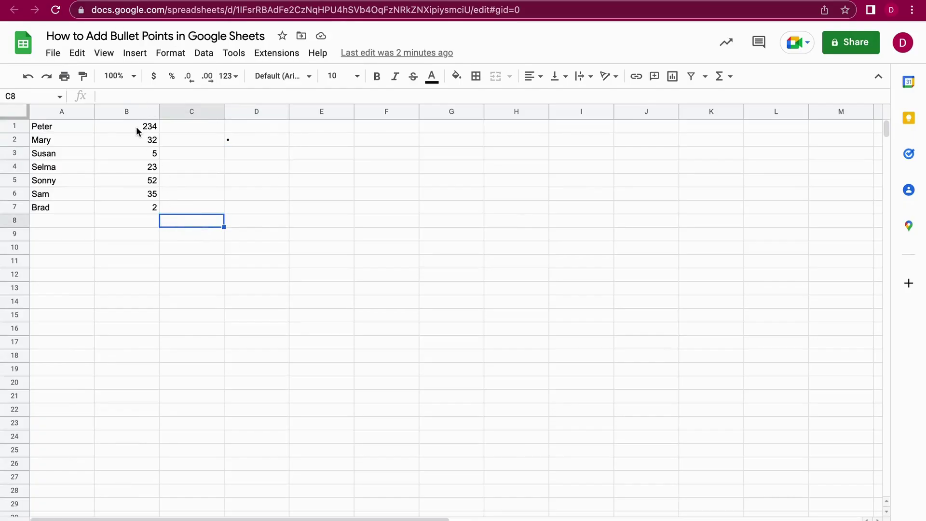
pyautogui.moveTo(138, 130); pyautogui.dragTo(140, 209)
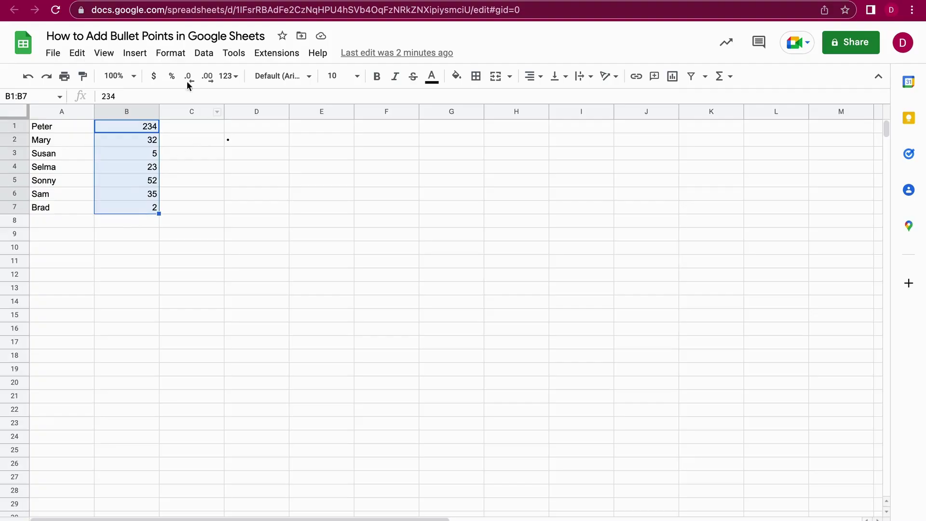
pyautogui.click(179, 58)
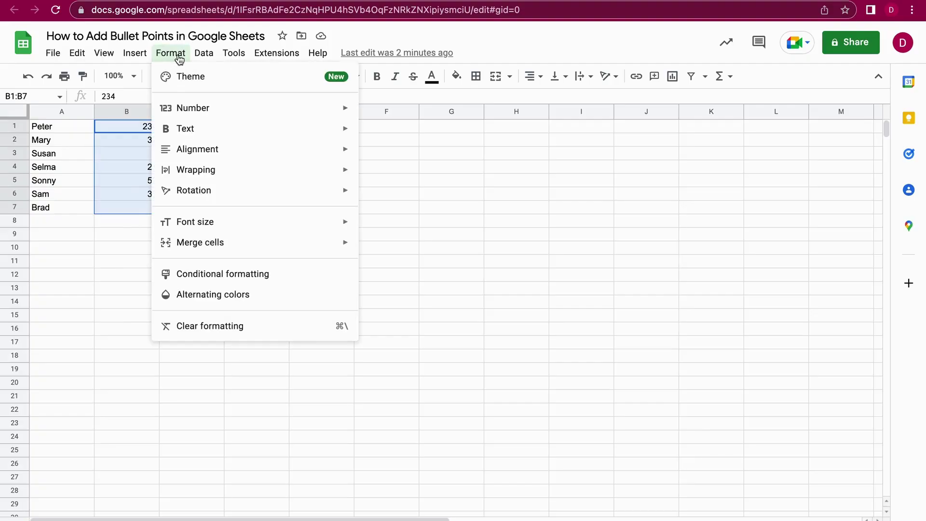
pyautogui.moveTo(193, 107)
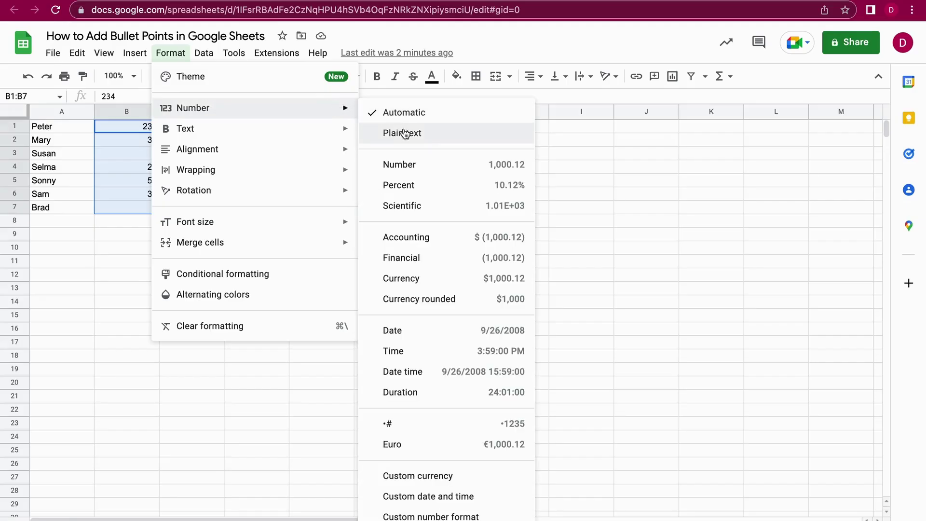
pyautogui.click(434, 517)
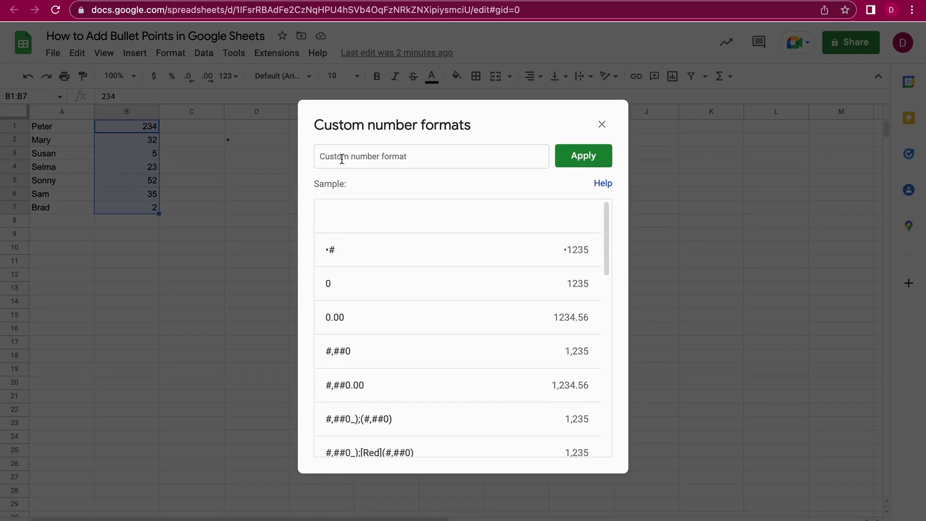
# - Apply the •# custom format to B1:B7, then check D2 and the bulleted numbers
pyautogui.click(327, 256)
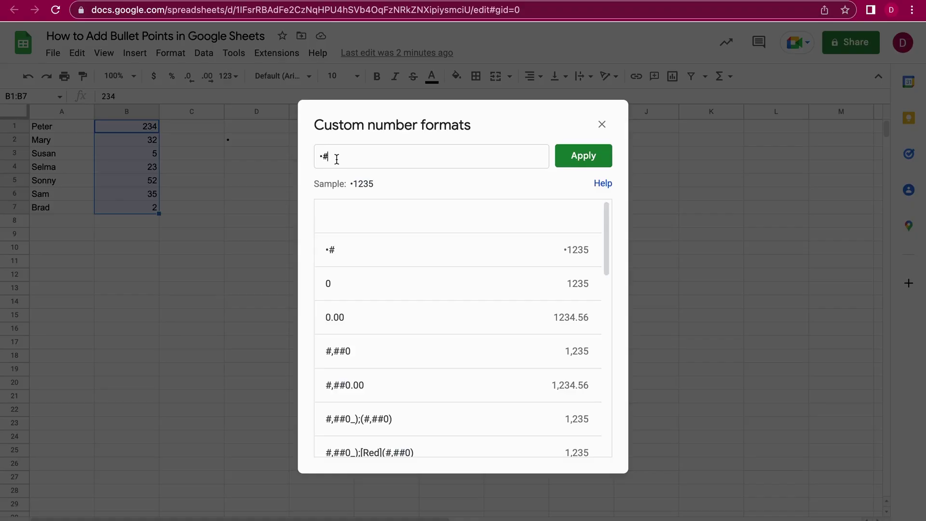
pyautogui.click(579, 157)
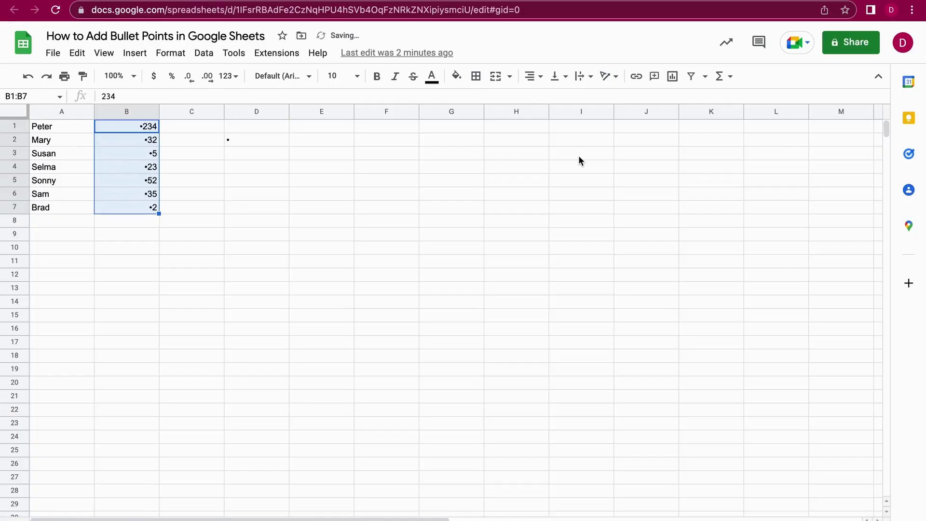
pyautogui.click(246, 141)
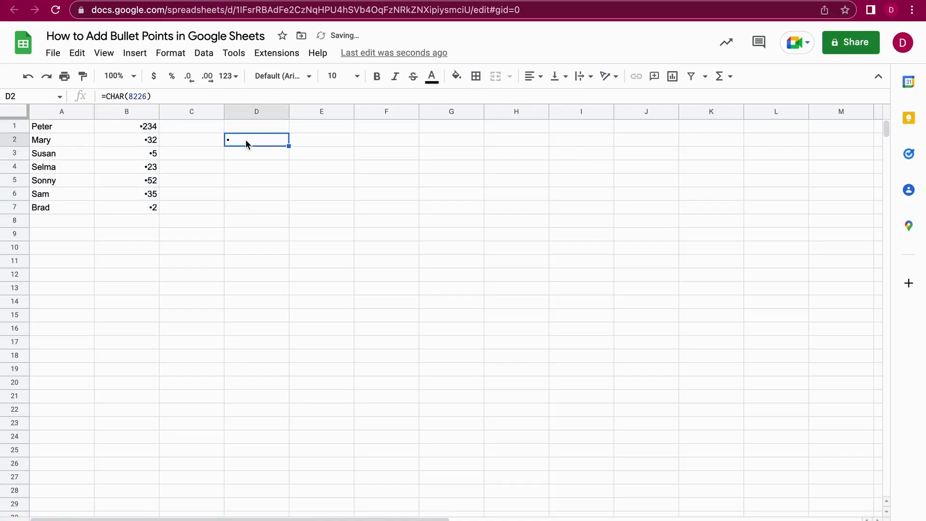
pyautogui.moveTo(152, 126); pyautogui.dragTo(155, 208)
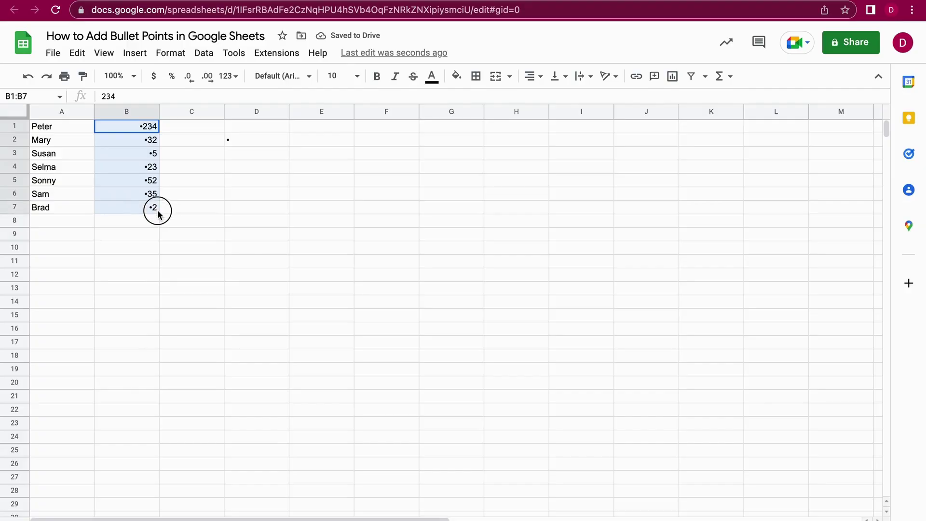
pyautogui.click(206, 209)
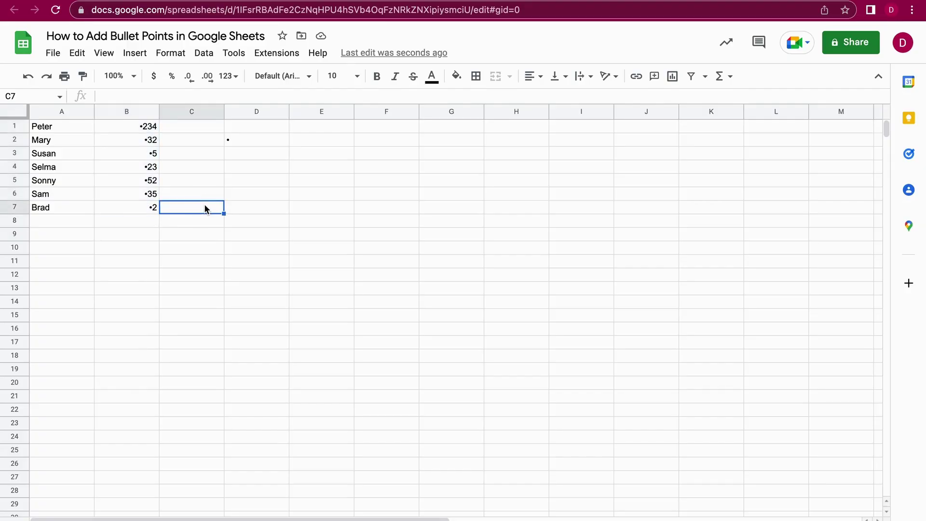
# - Switch back to the tutorial tab and scroll through the Custom Number Format steps
pyautogui.hotkey('ctrl', 'Tab')
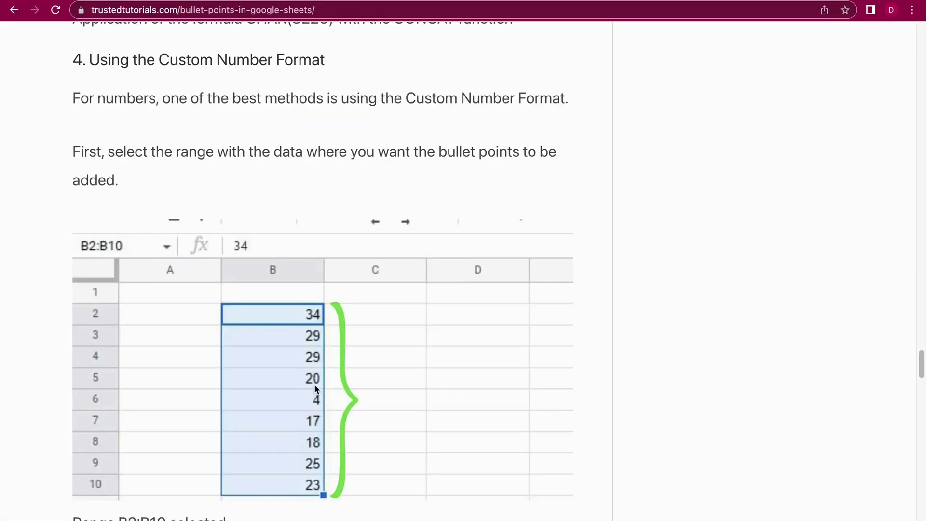
pyautogui.scroll(-13, 314, 384)
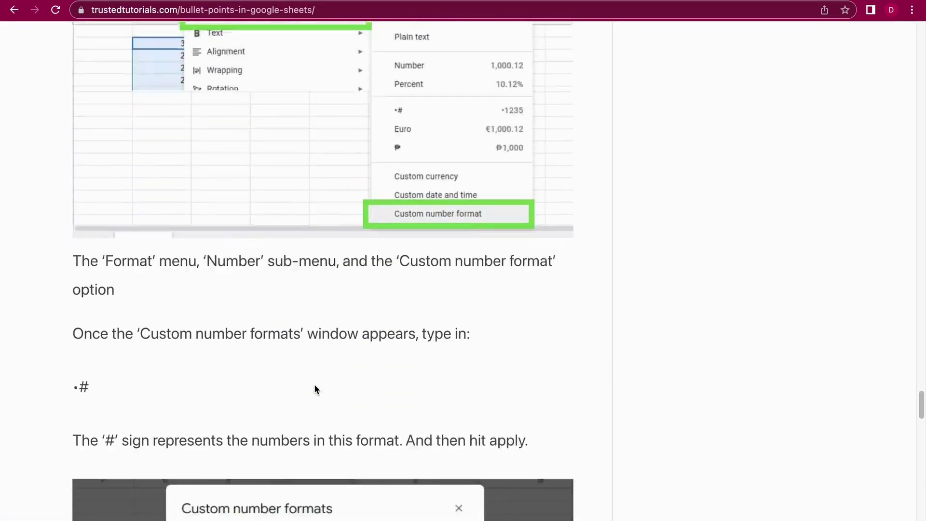
pyautogui.scroll(-10, 314, 385)
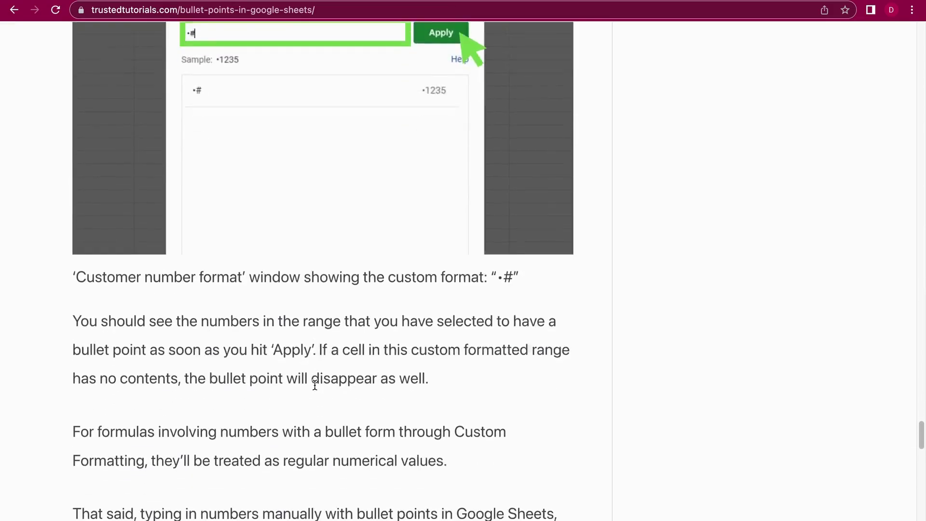
pyautogui.scroll(-3, 315, 385)
pyautogui.scroll(20, 315, 384)
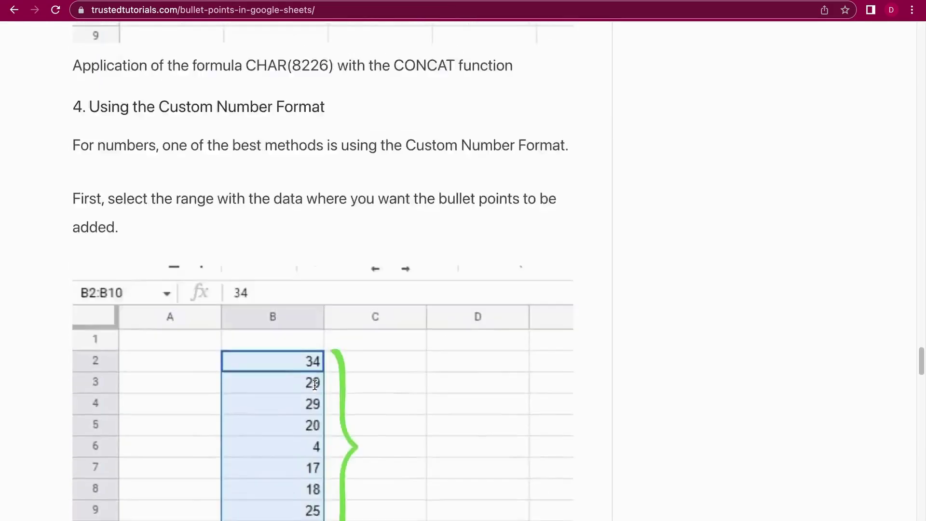